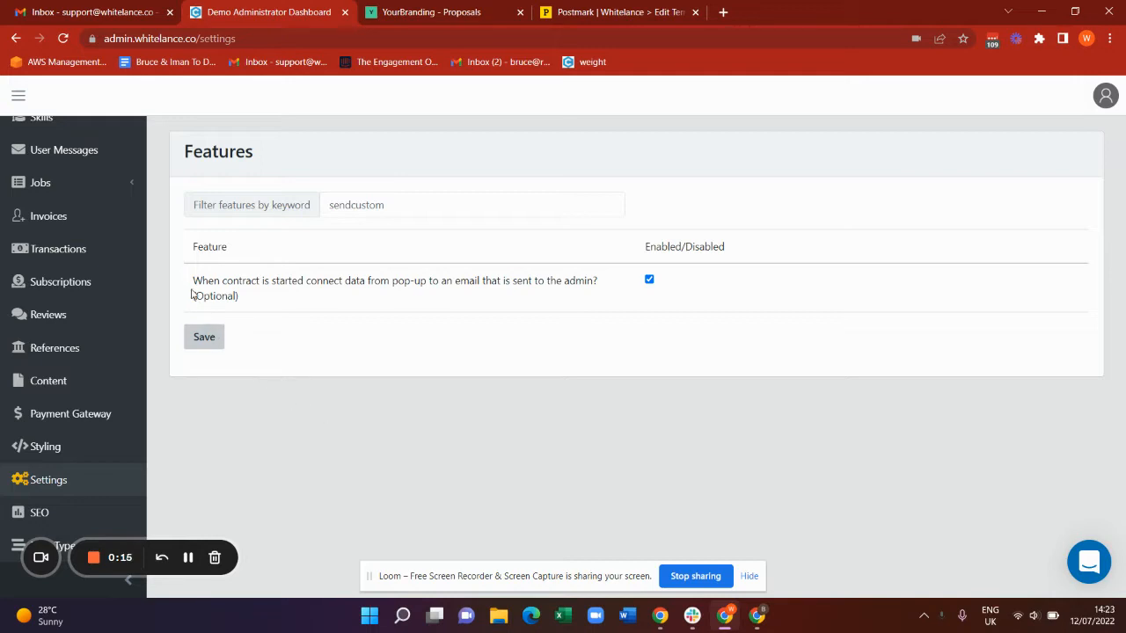
# Step: Switch to the YourBrand demo site and start a contract on the applicant's proposal
pyautogui.moveTo(192, 282); pyautogui.dragTo(459, 283)
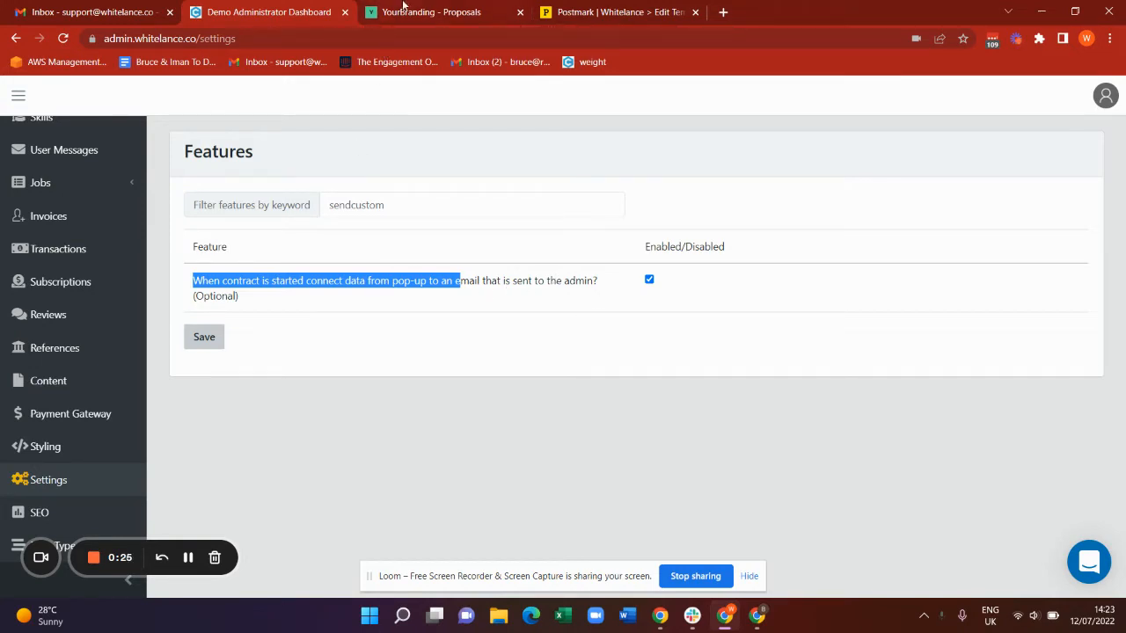
pyautogui.click(402, 6)
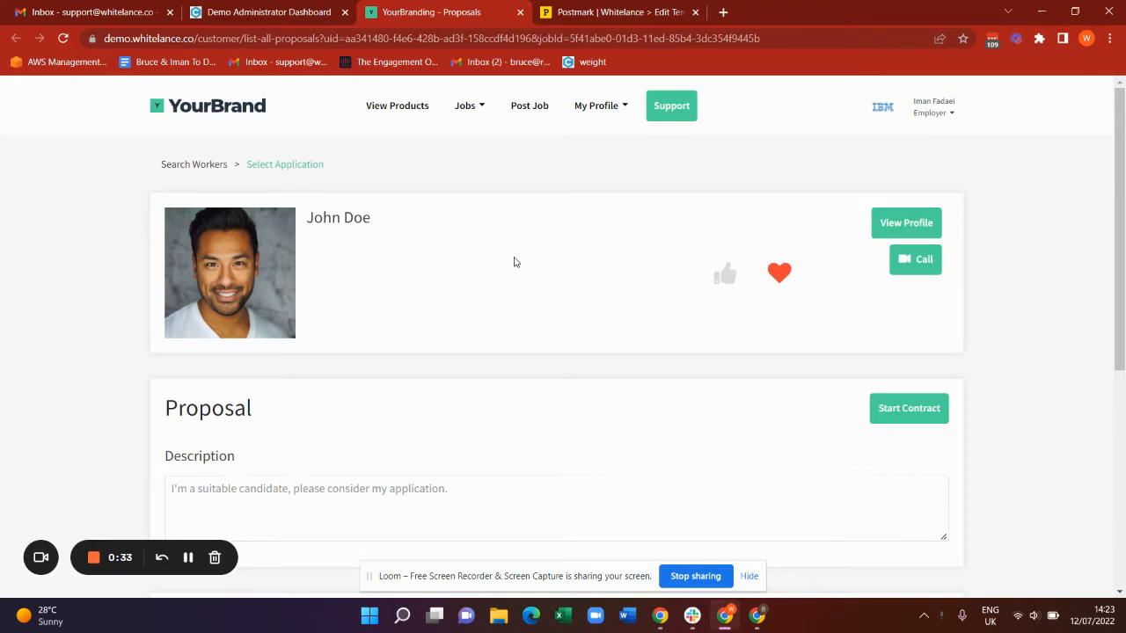
pyautogui.scroll(-1, 515, 262)
pyautogui.scroll(-3, 515, 262)
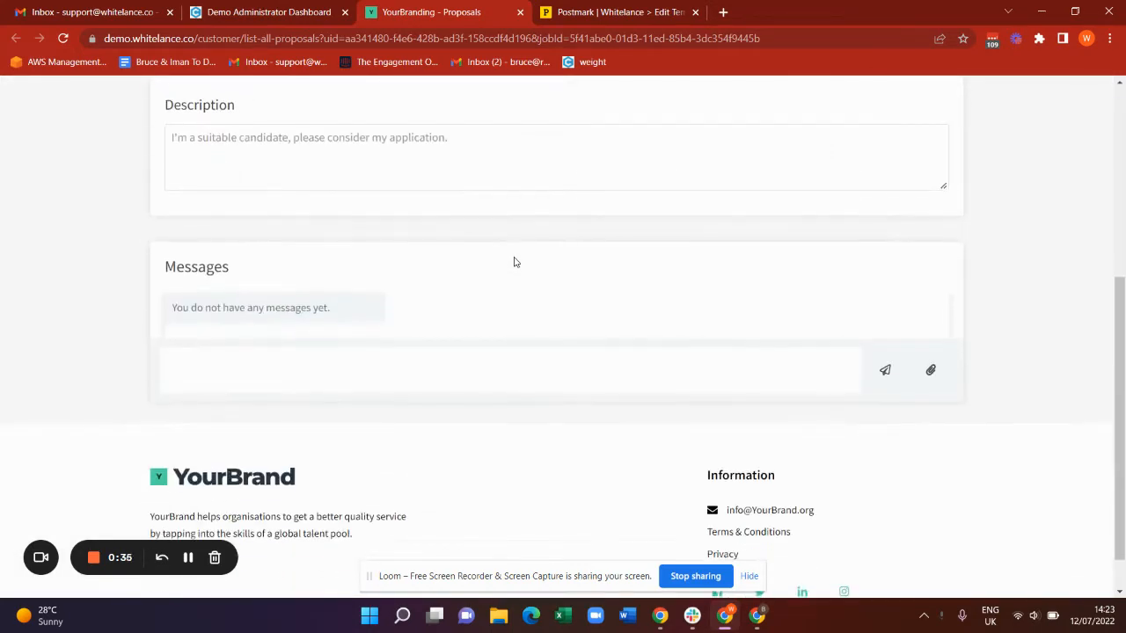
pyautogui.scroll(3, 514, 262)
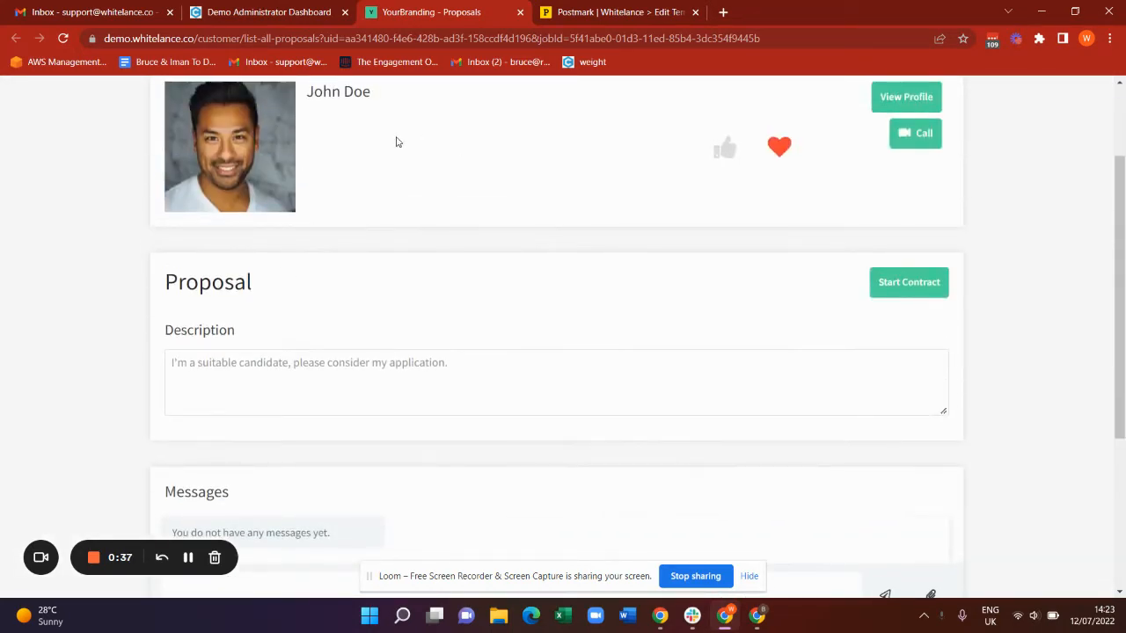
pyautogui.scroll(2, 396, 141)
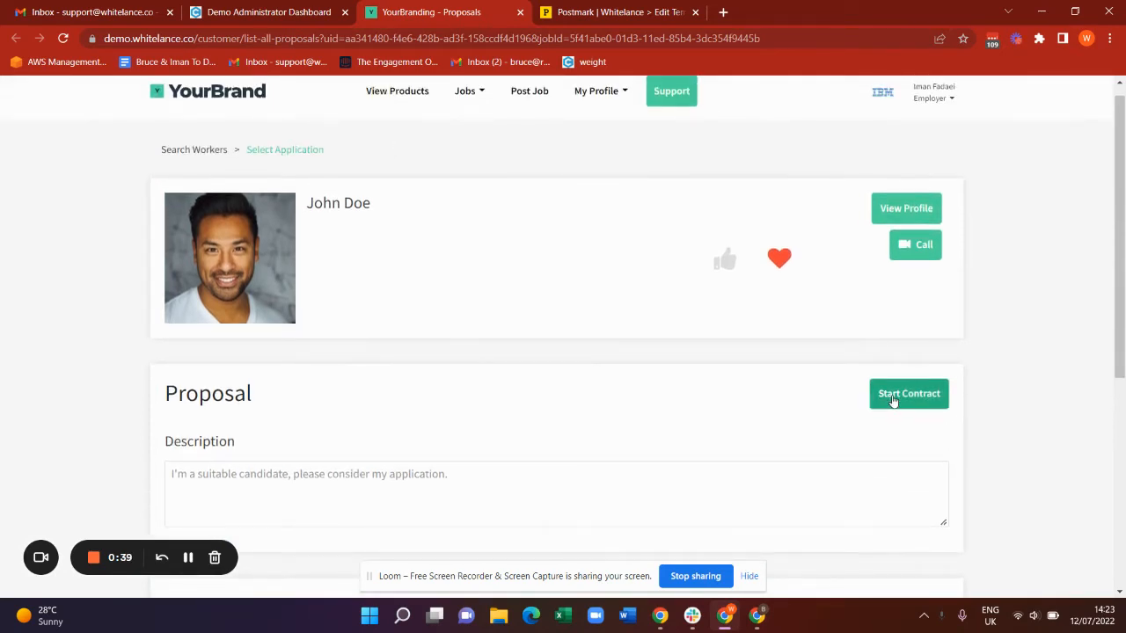
pyautogui.click(892, 397)
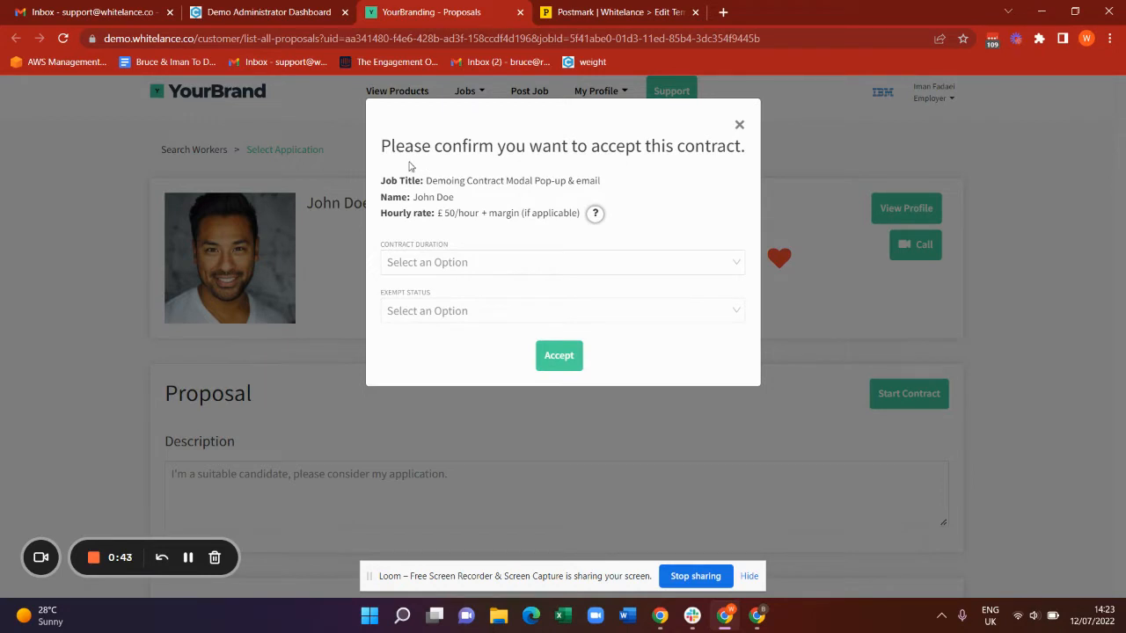
# Step: Review the job title, name and hourly rate in the contract confirmation, and view the applicable margin examples
pyautogui.moveTo(380, 174); pyautogui.dragTo(588, 226)
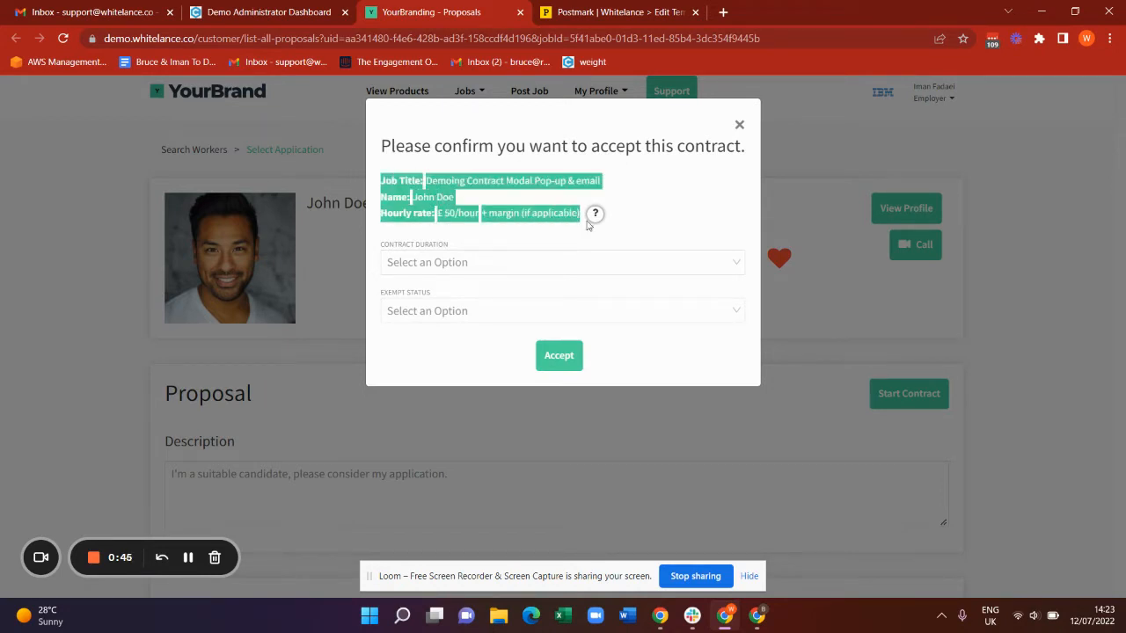
pyautogui.click(427, 182)
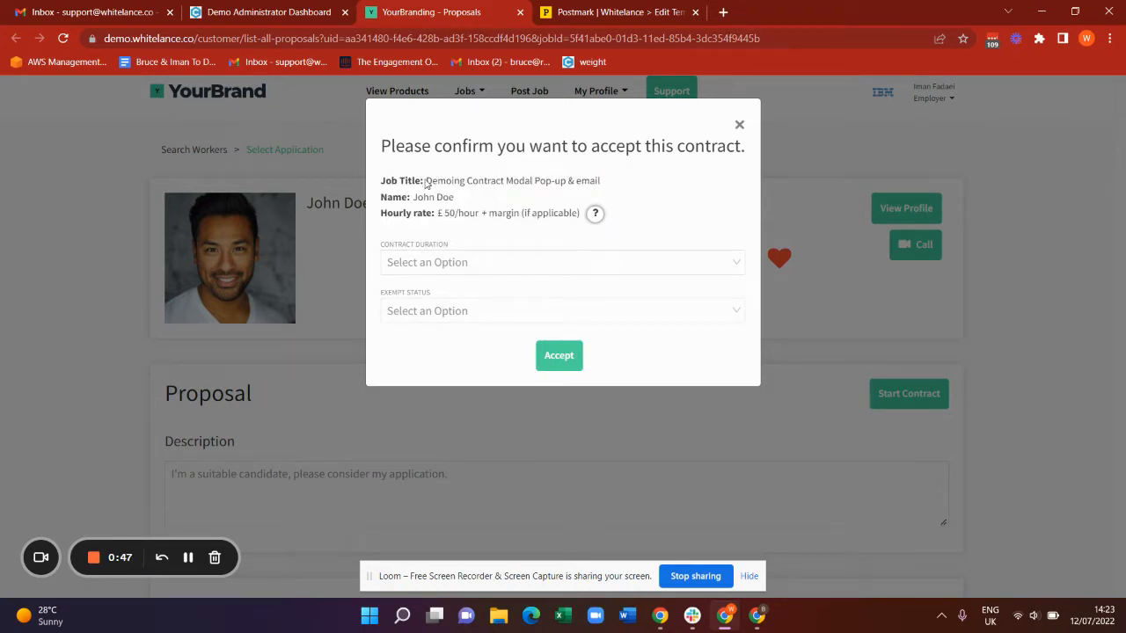
pyautogui.moveTo(403, 182); pyautogui.dragTo(581, 184)
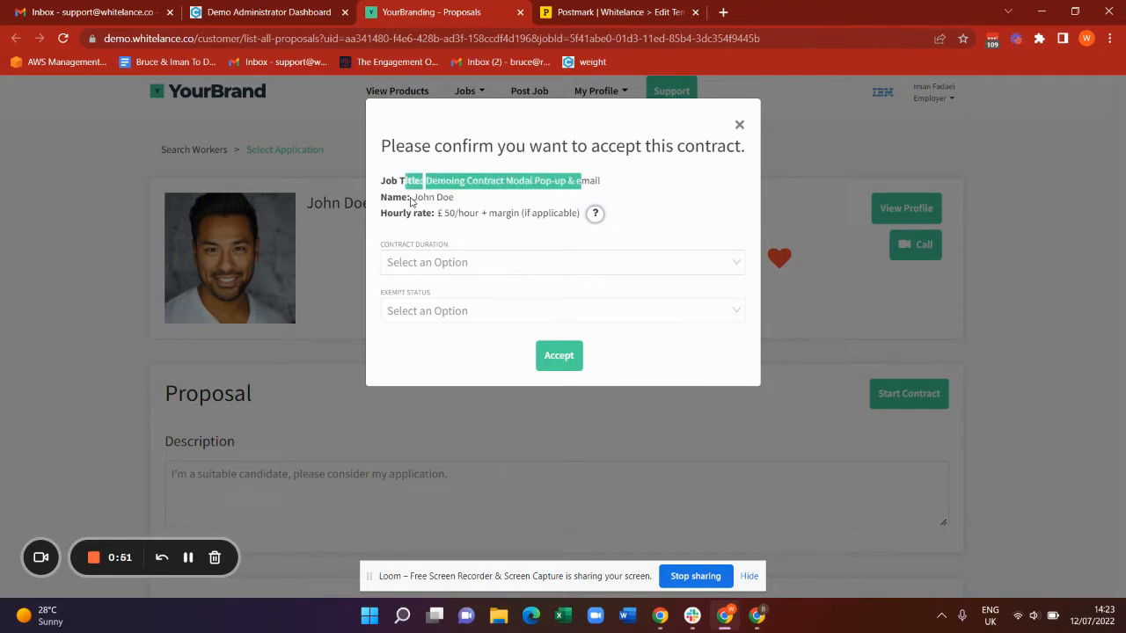
pyautogui.moveTo(411, 200); pyautogui.dragTo(477, 220)
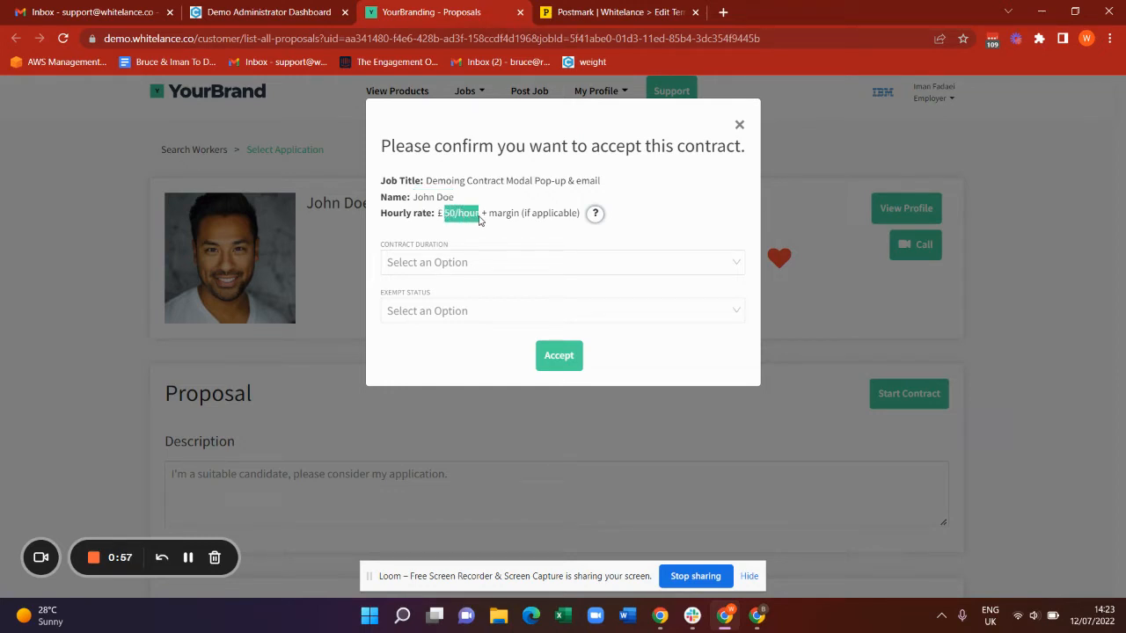
pyautogui.moveTo(488, 216); pyautogui.dragTo(577, 218)
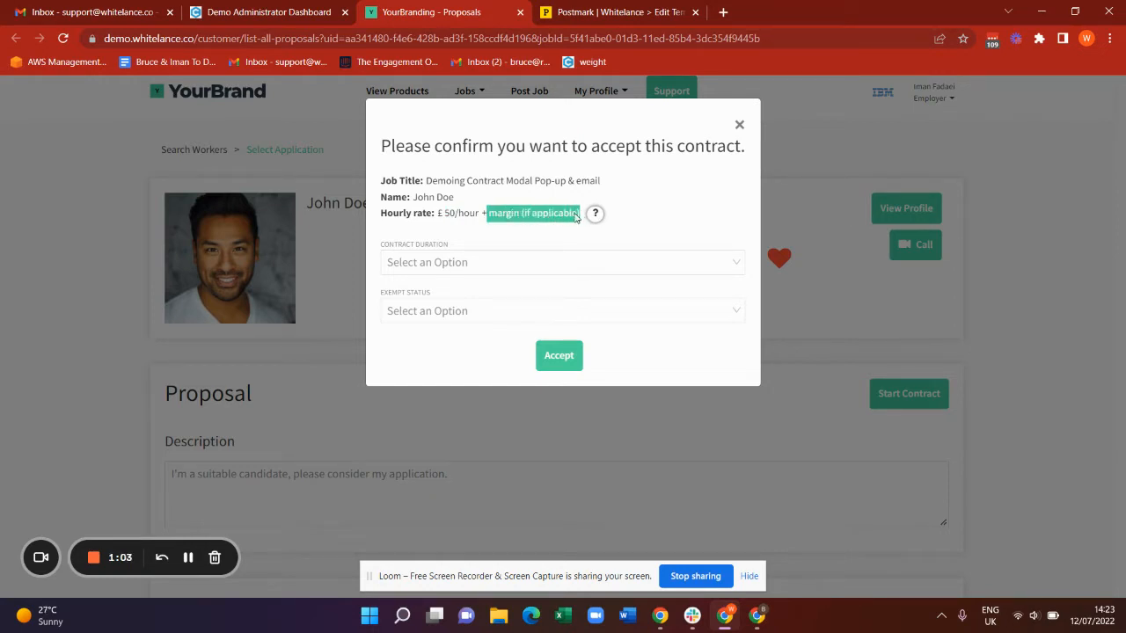
pyautogui.moveTo(577, 218); pyautogui.dragTo(597, 220)
pyautogui.click(597, 221)
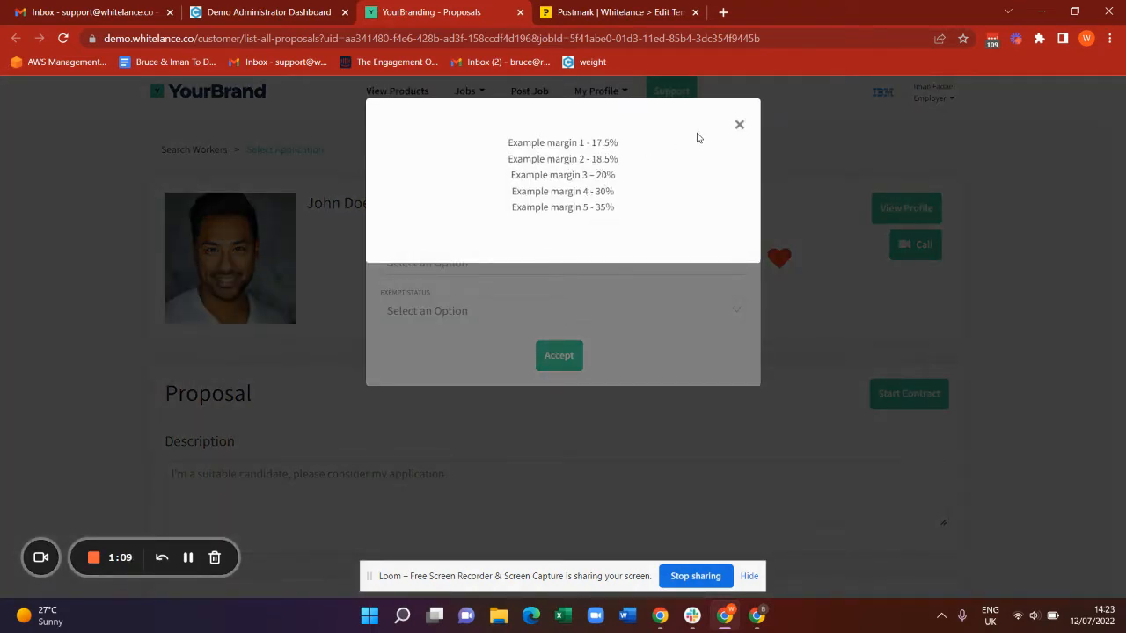
pyautogui.click(738, 127)
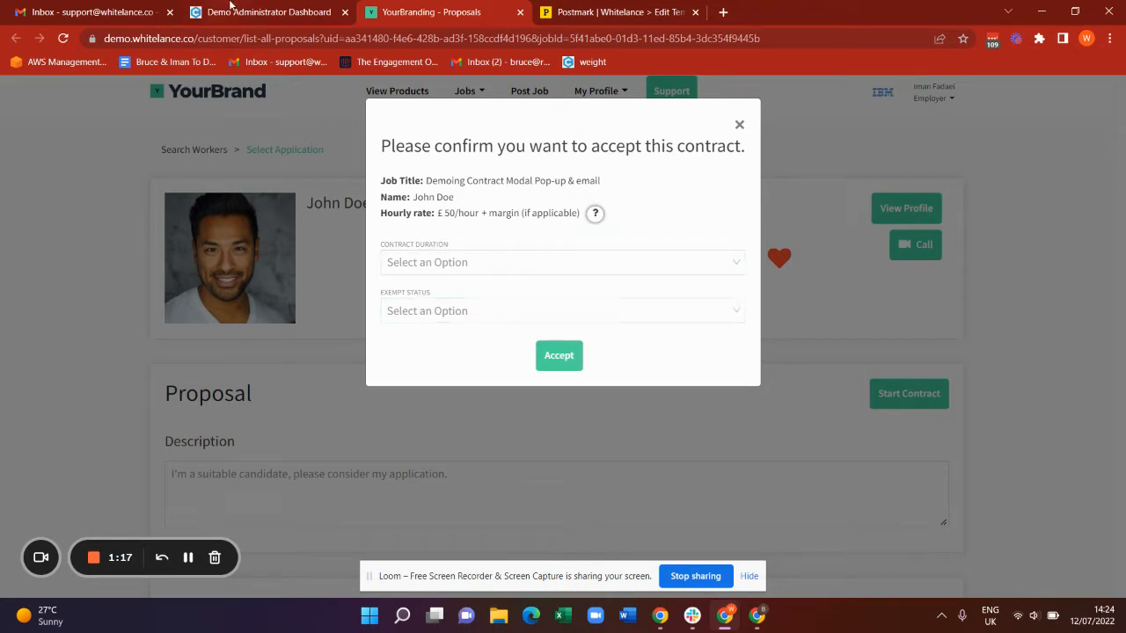
# Step: Switch to the admin dashboard and open the custom_accept_contract_popup_contract_duration data type for editing
pyautogui.click(231, 12)
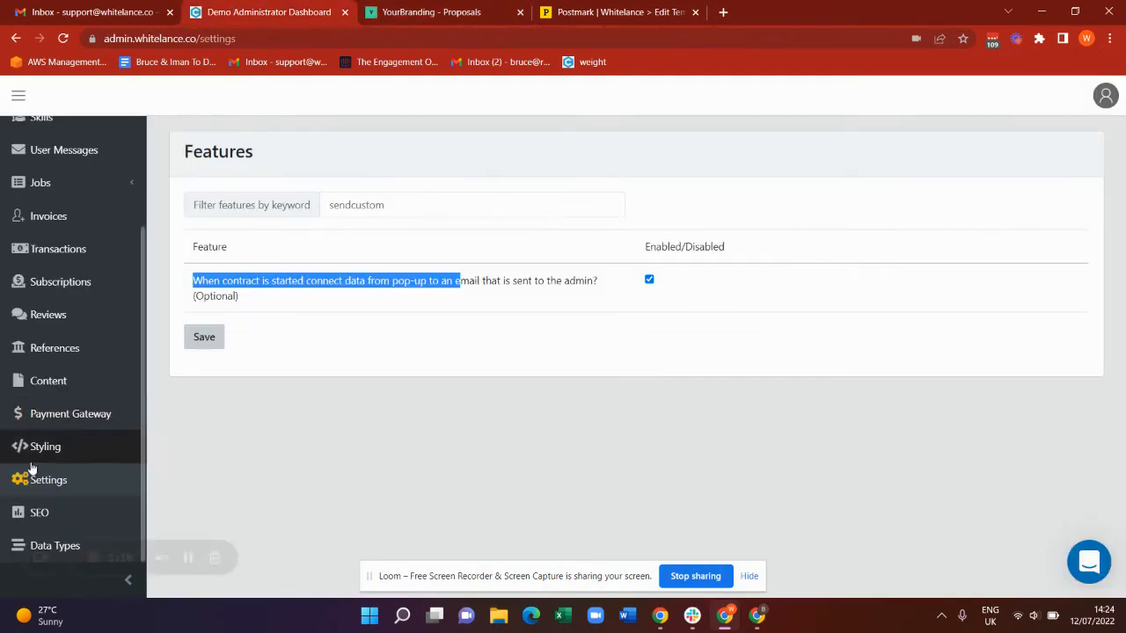
pyautogui.click(9, 547)
pyautogui.scroll(-2, 478, 522)
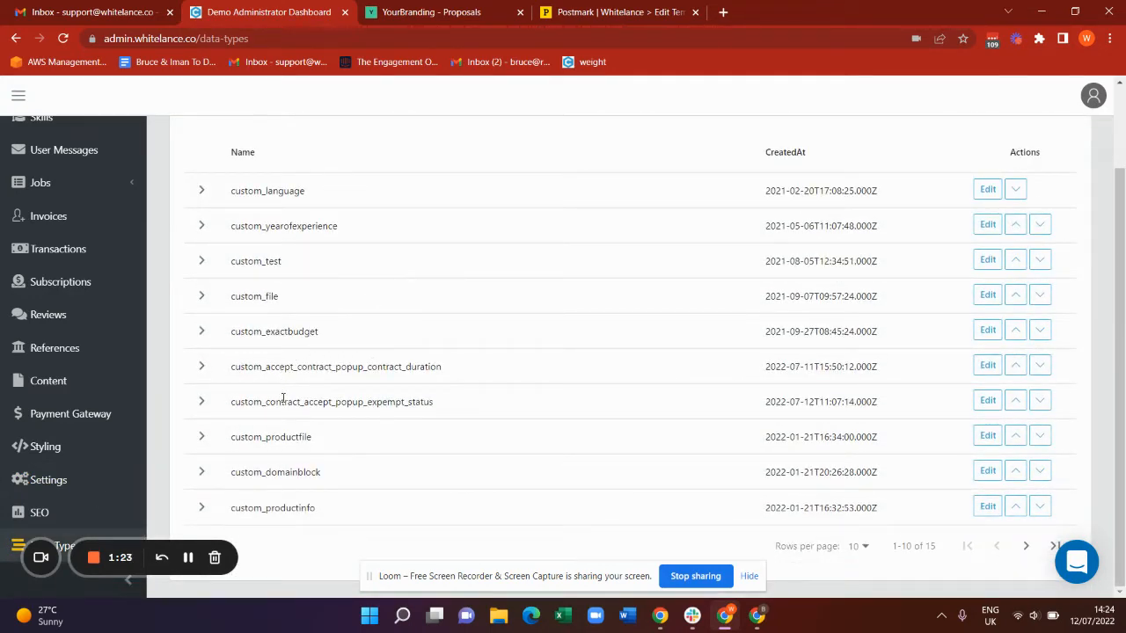
pyautogui.click(988, 365)
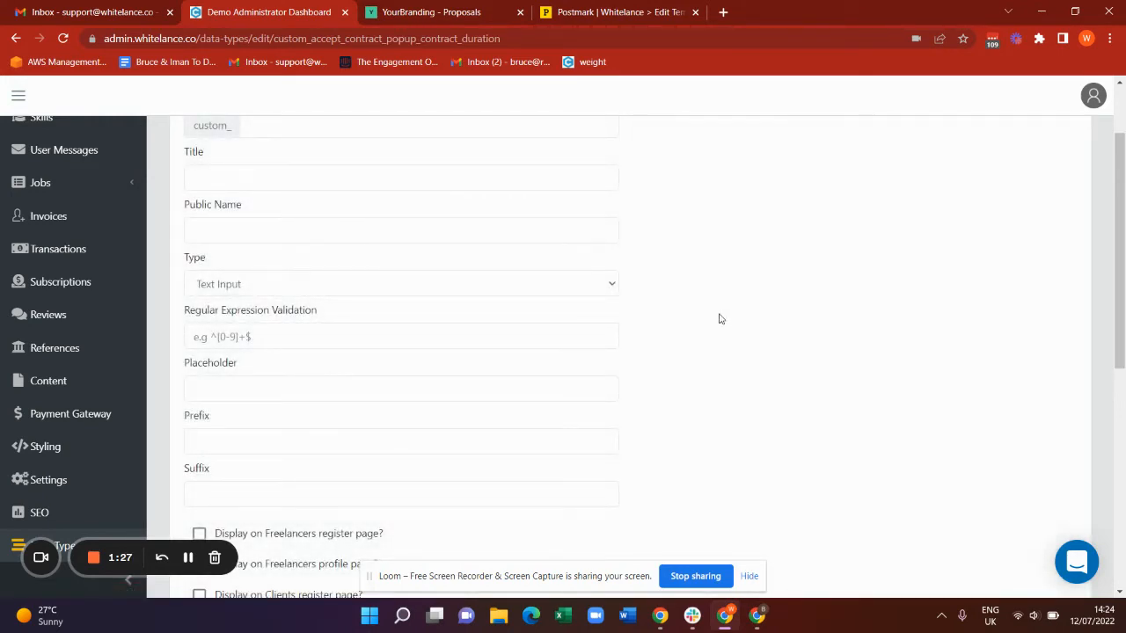
# Step: Examine the contract duration data type's contract modal display option, Single Select type and list of selectable durations
pyautogui.scroll(-6, 720, 319)
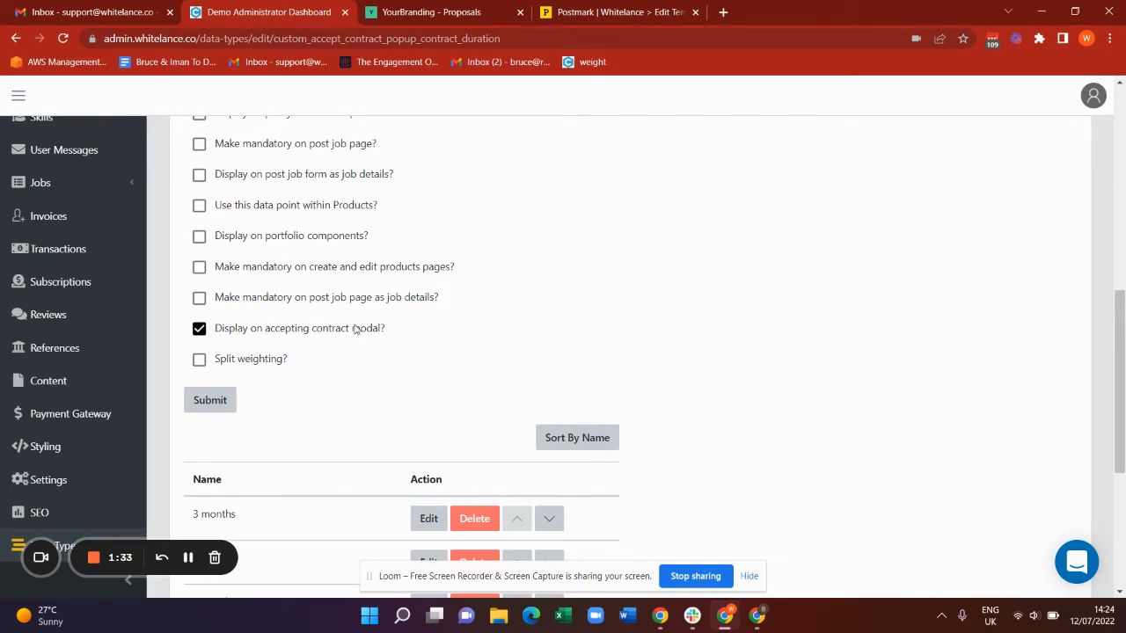
pyautogui.scroll(6, 355, 328)
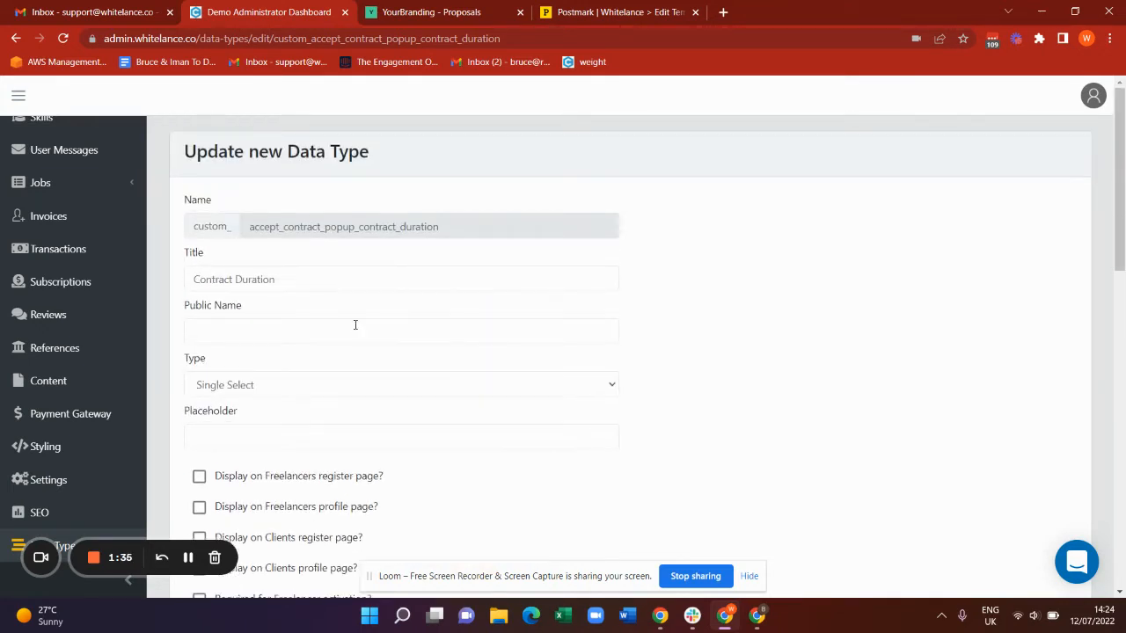
pyautogui.click(253, 385)
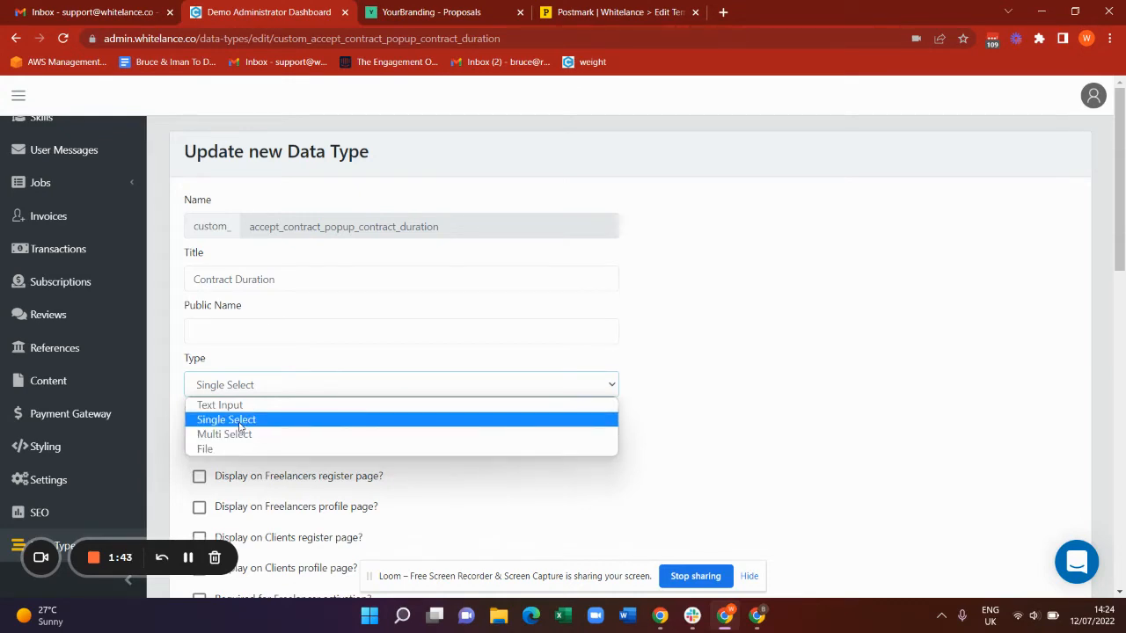
pyautogui.click(239, 421)
pyautogui.scroll(-6, 561, 368)
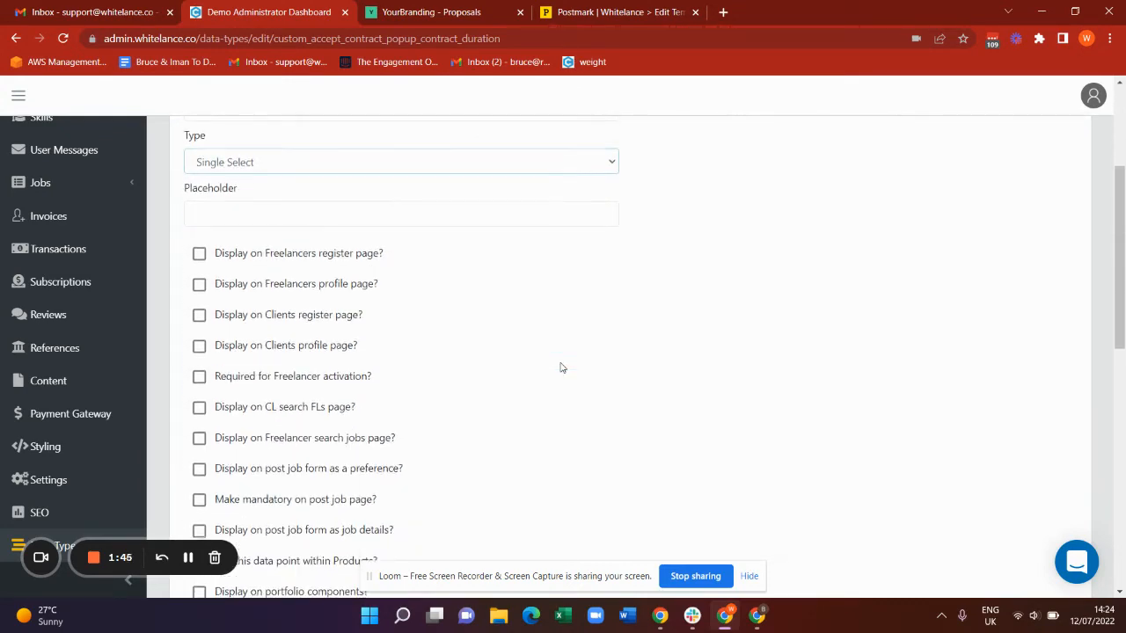
pyautogui.scroll(-2, 562, 368)
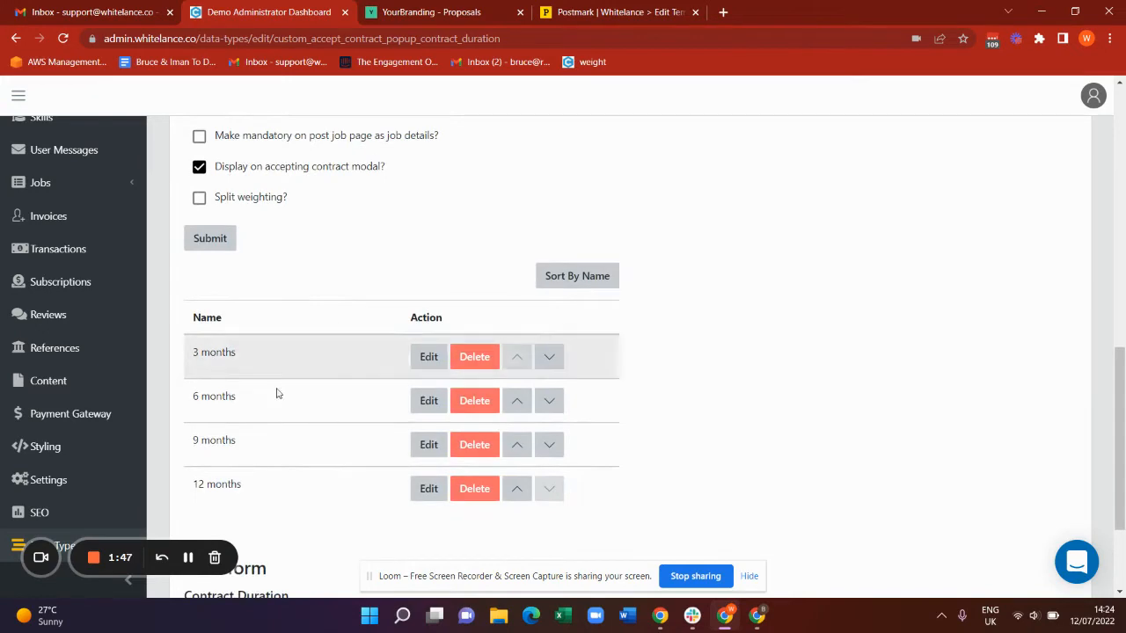
pyautogui.scroll(9, 446, 226)
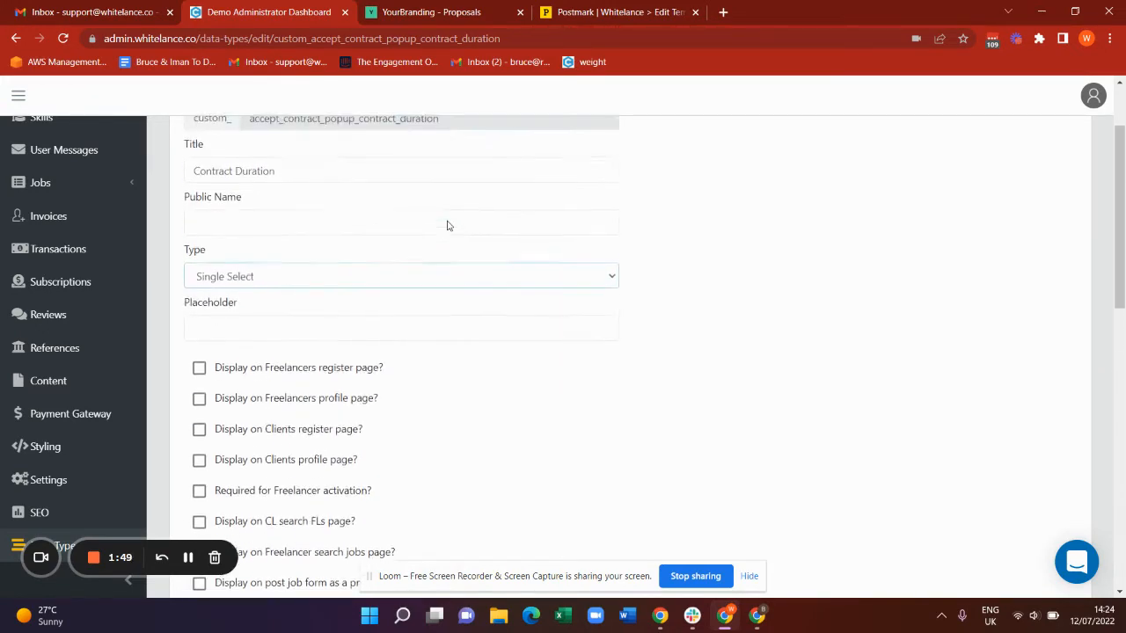
# Step: In the YourBrand contract confirmation, set the contract duration to 9 months and the exempt status to Exempt
pyautogui.click(443, 12)
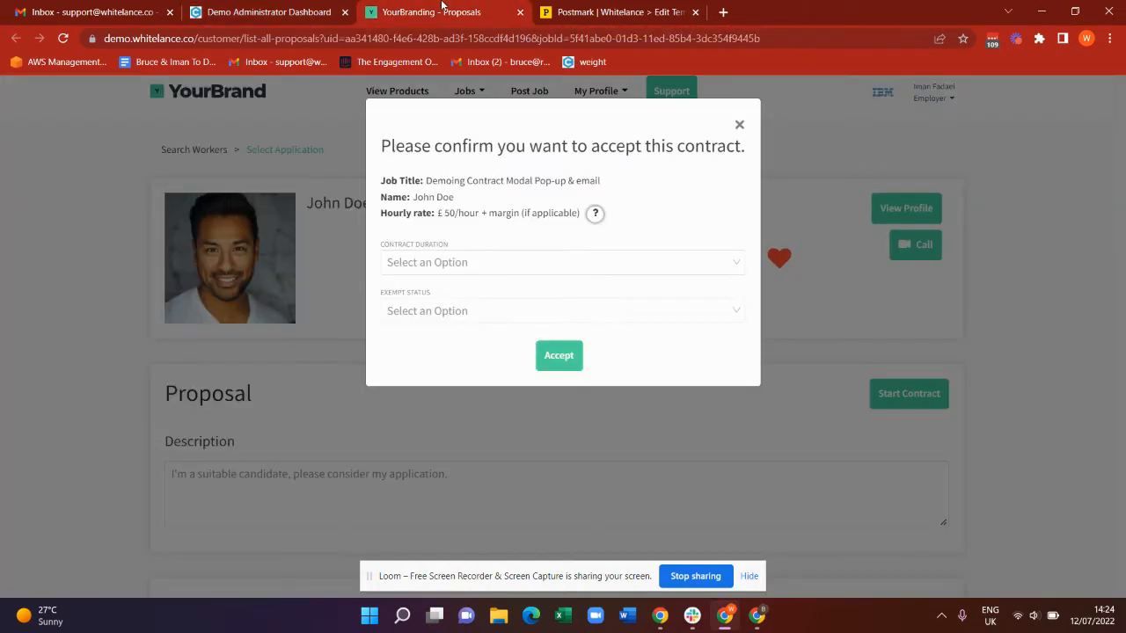
pyautogui.click(460, 261)
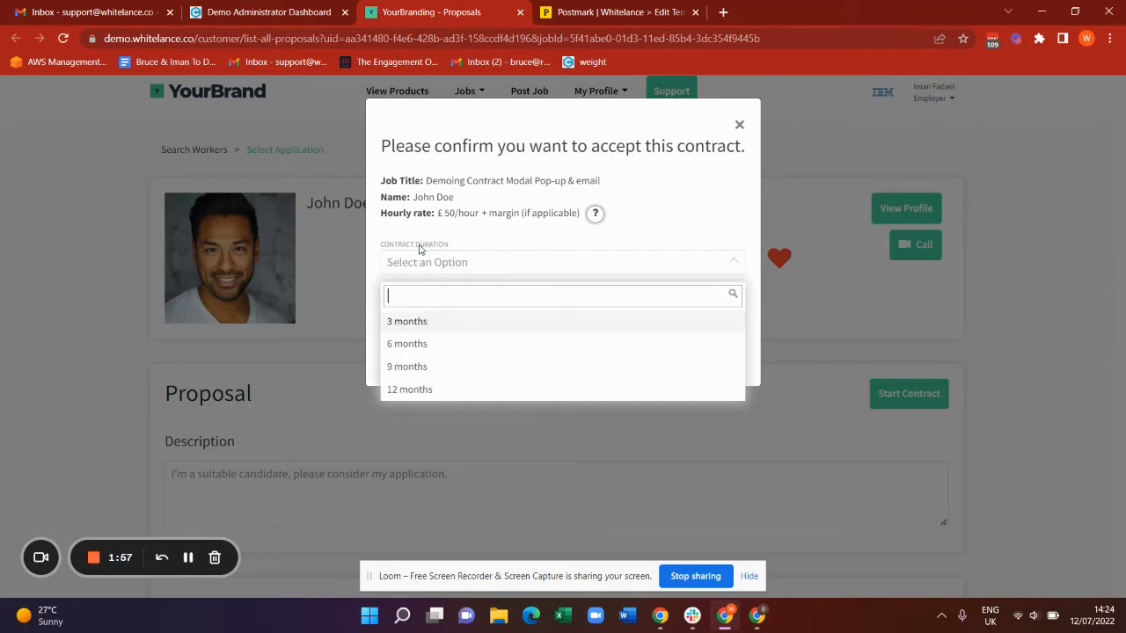
pyautogui.click(418, 368)
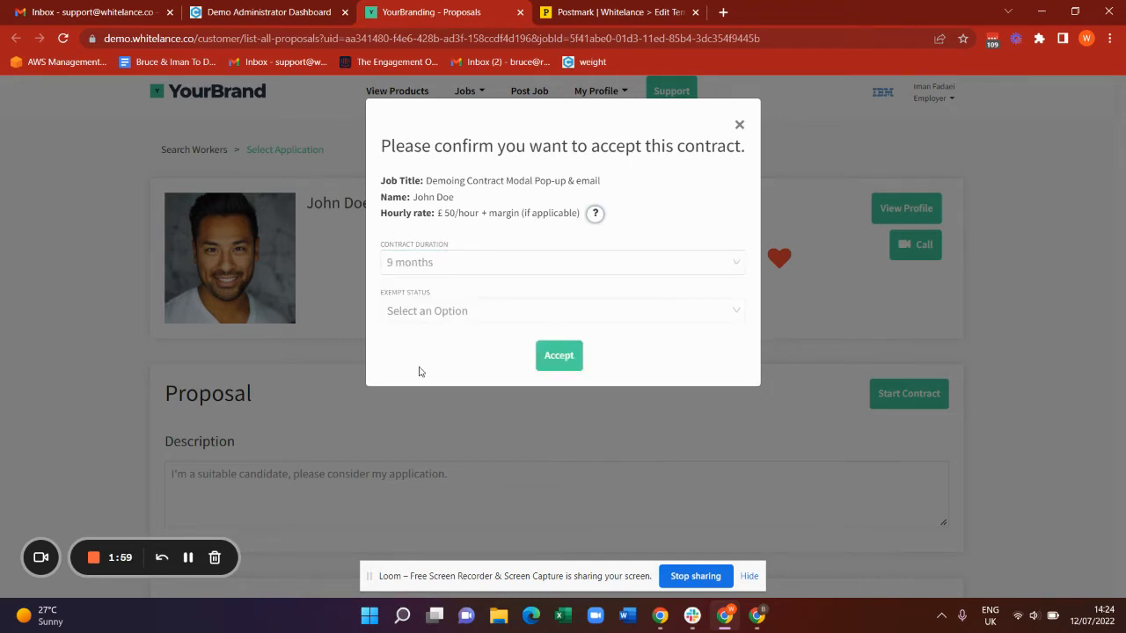
pyautogui.click(471, 317)
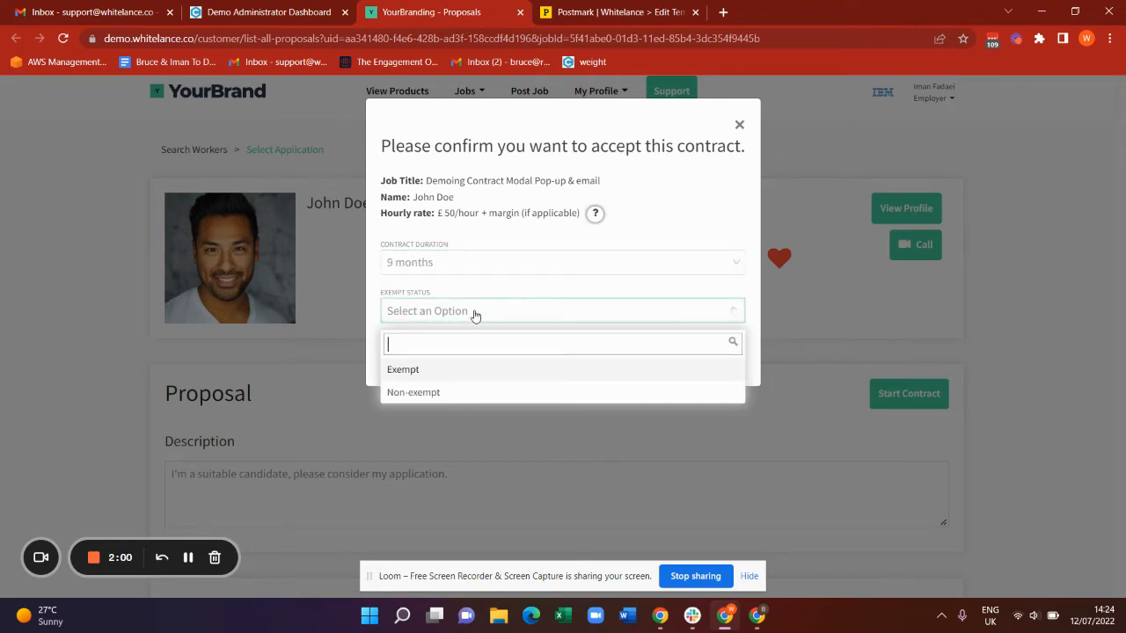
pyautogui.click(429, 372)
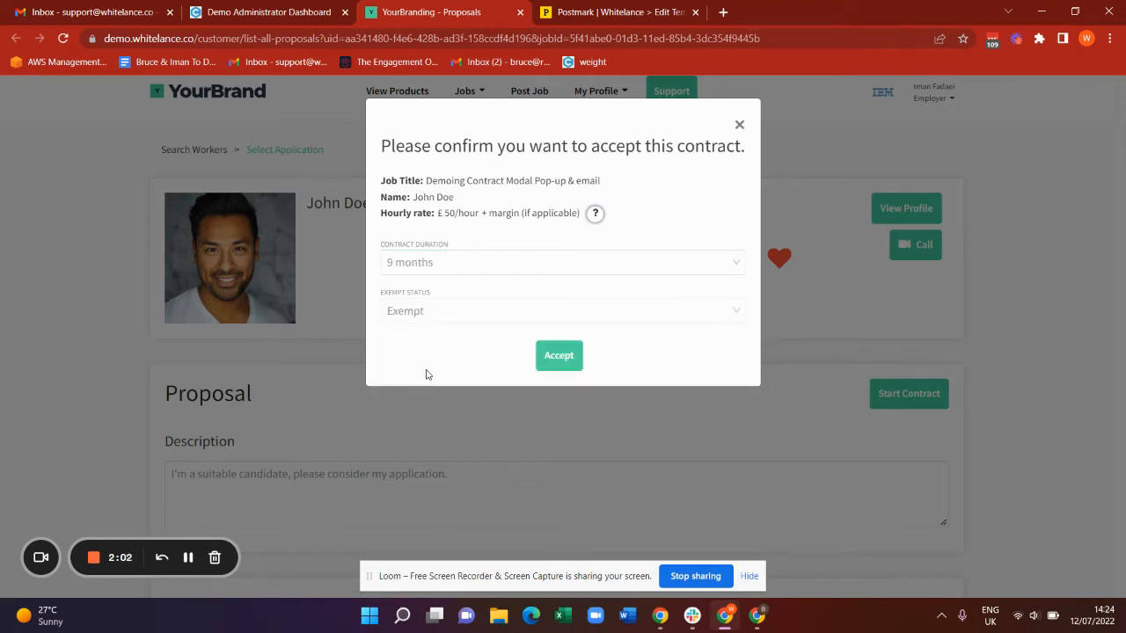
# Step: Try 6 months as the contract duration, and set it back to 9 months
pyautogui.click(453, 273)
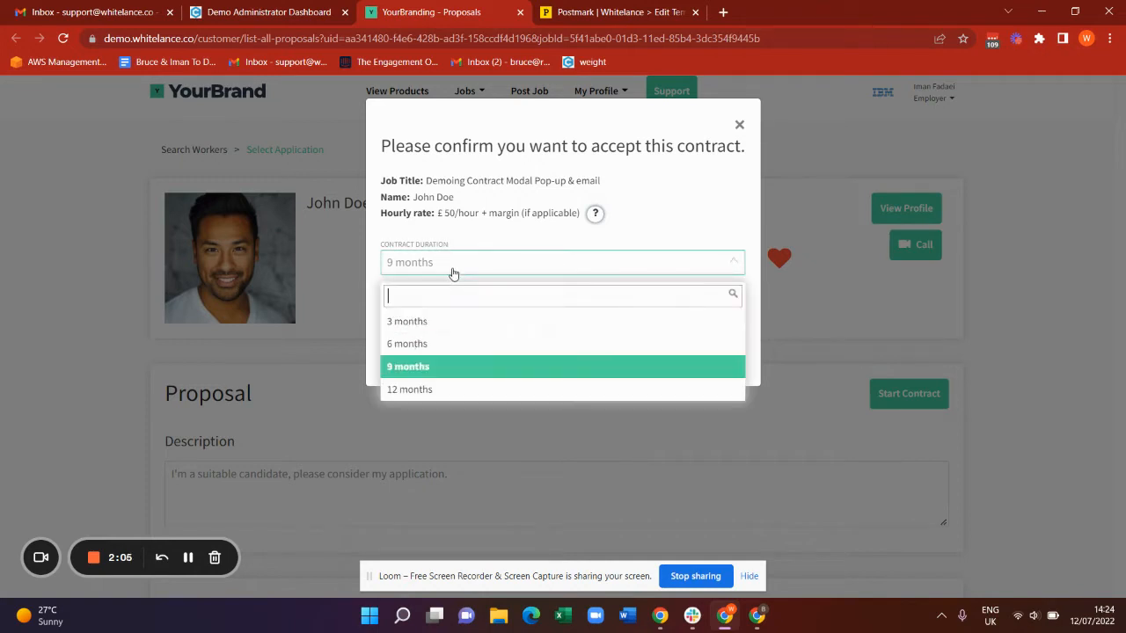
pyautogui.click(435, 344)
pyautogui.click(480, 273)
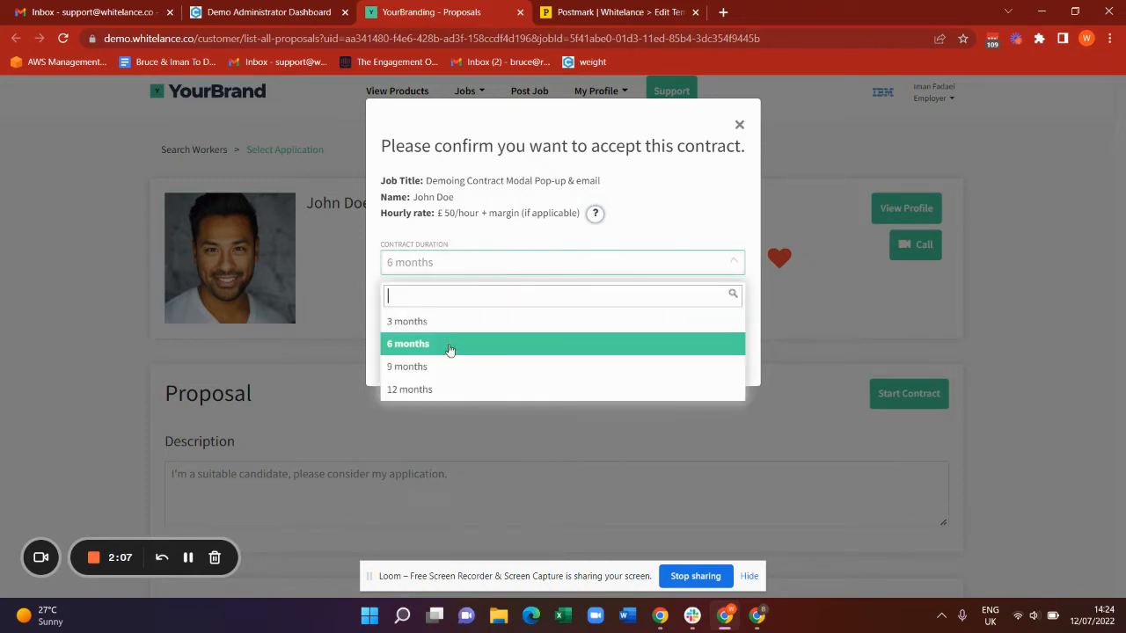
pyautogui.click(439, 367)
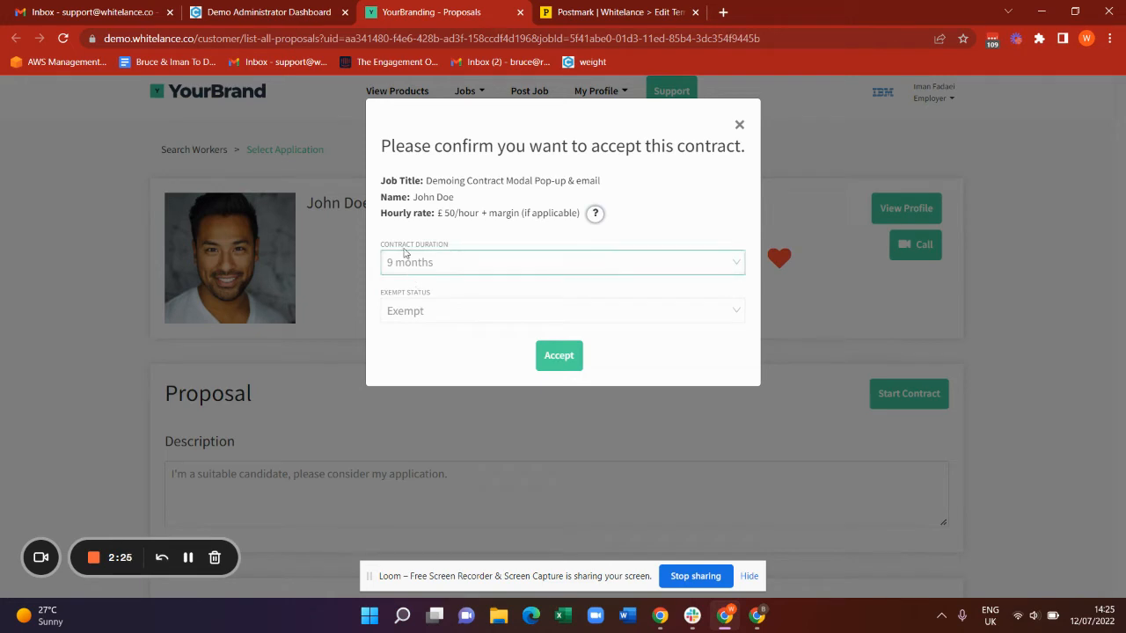
# Step: Check the internal name of the Contract Duration data type in the admin dashboard
pyautogui.click(279, 11)
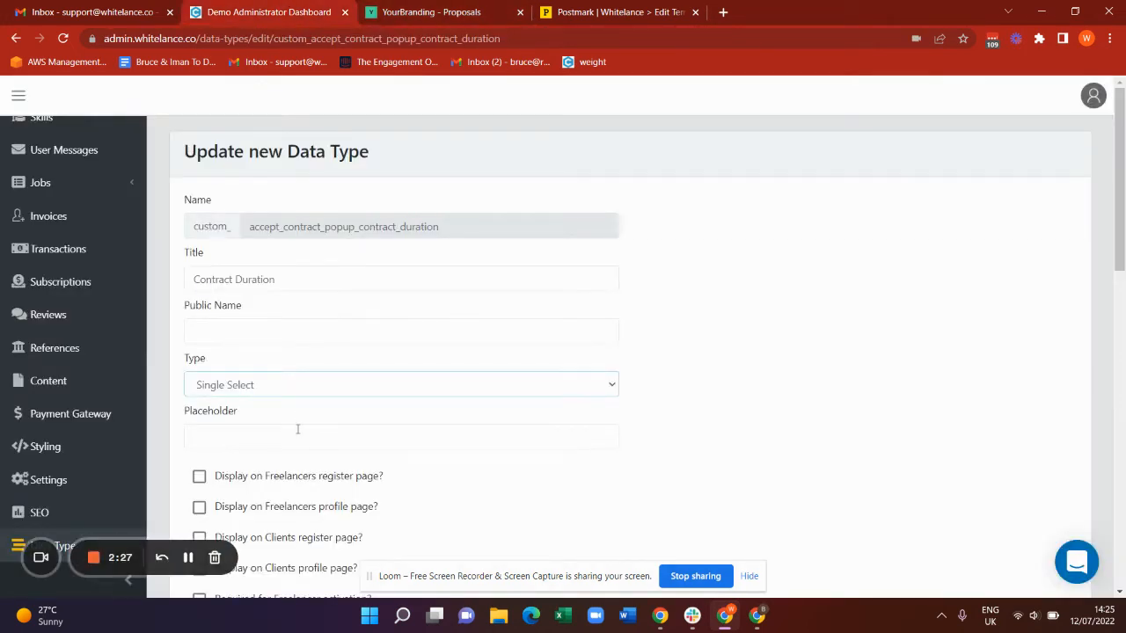
pyautogui.moveTo(250, 229); pyautogui.dragTo(473, 229)
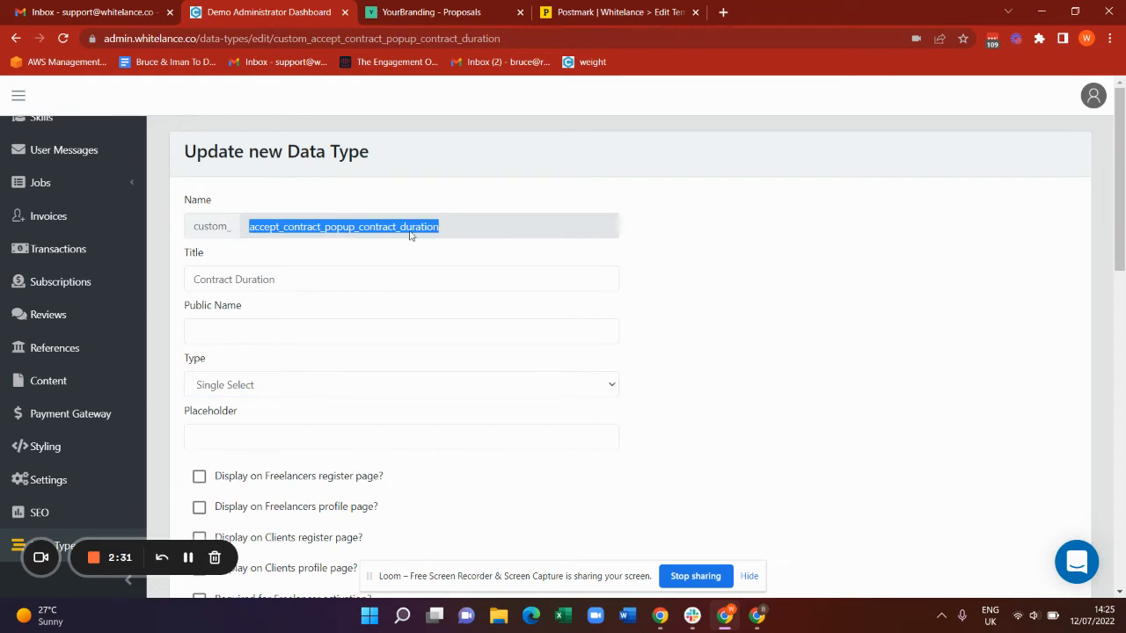
# Step: Switch to Postmark and preview the "Admin notification contract started" email template
pyautogui.click(588, 5)
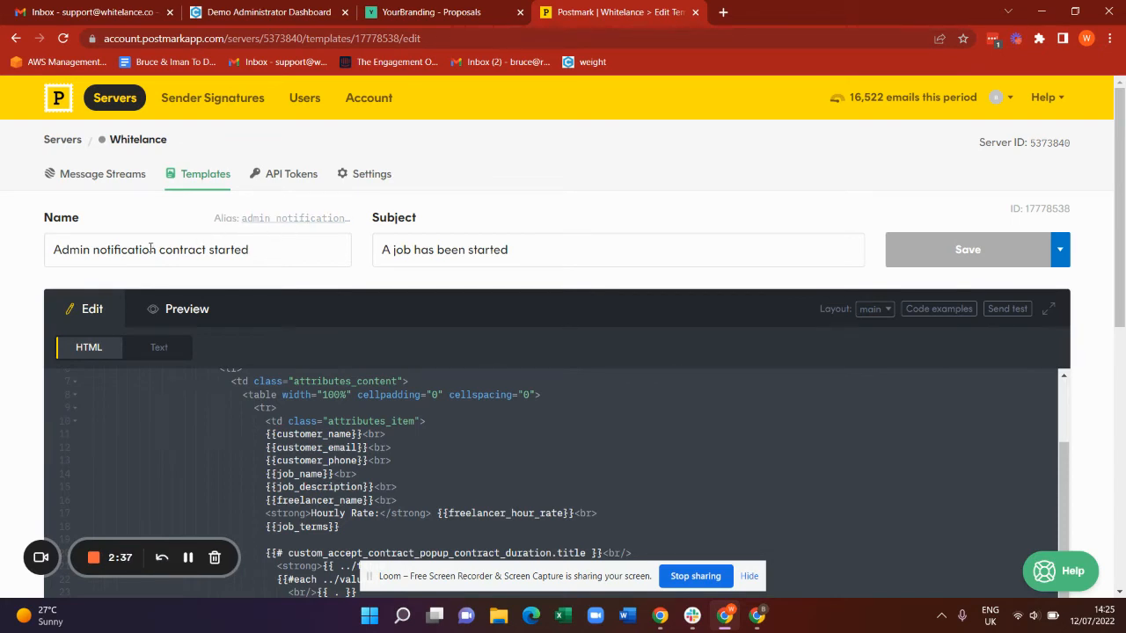
pyautogui.moveTo(53, 250); pyautogui.dragTo(268, 249)
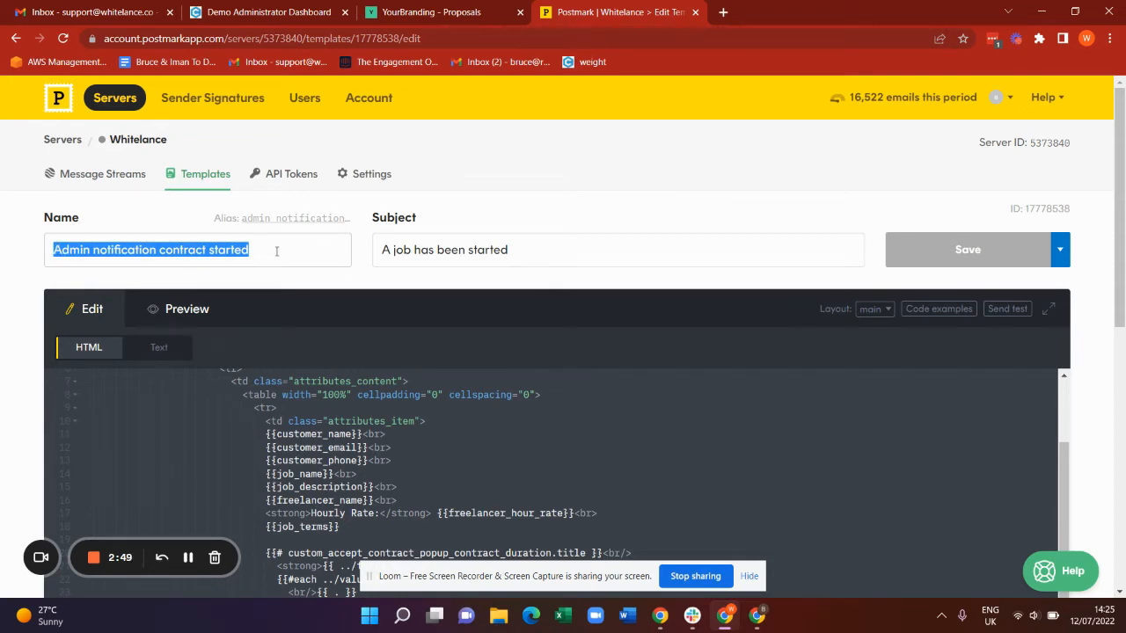
pyautogui.click(167, 307)
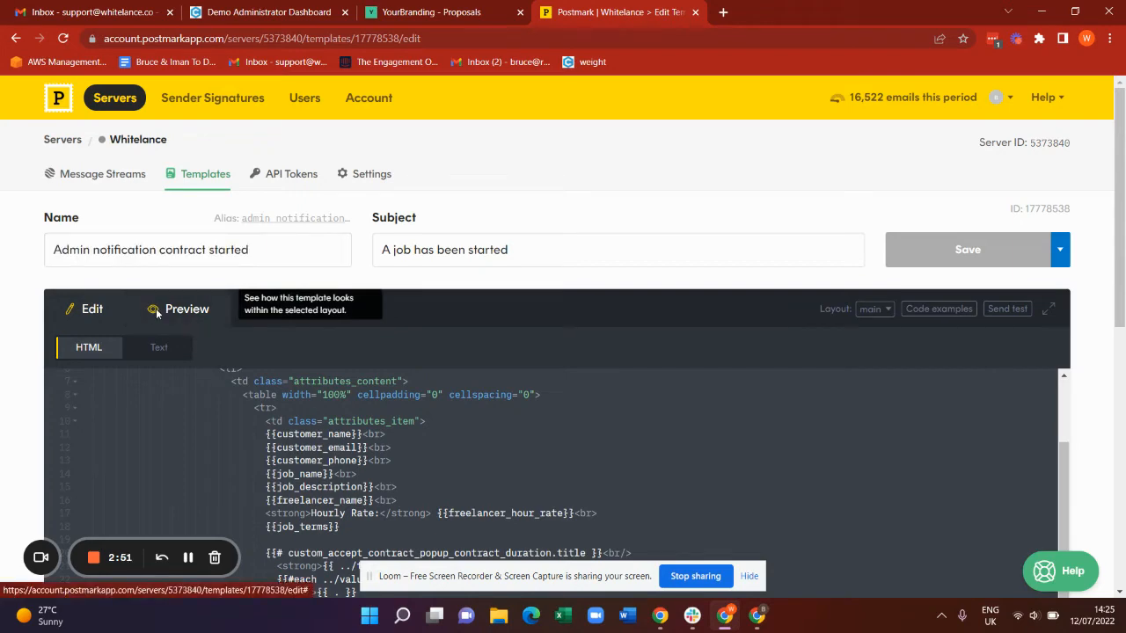
# Step: Examine the customer and job placeholder variables in the preview of the admin notification email
pyautogui.scroll(-1, 2, 387)
pyautogui.scroll(-2, 3, 388)
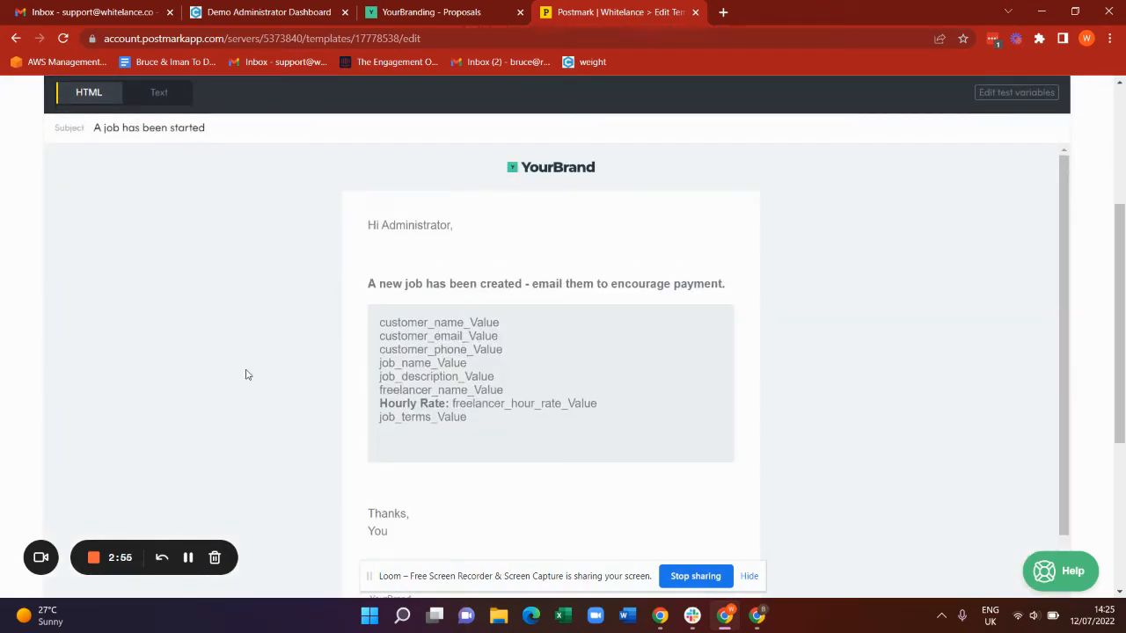
pyautogui.scroll(-1, 16, 403)
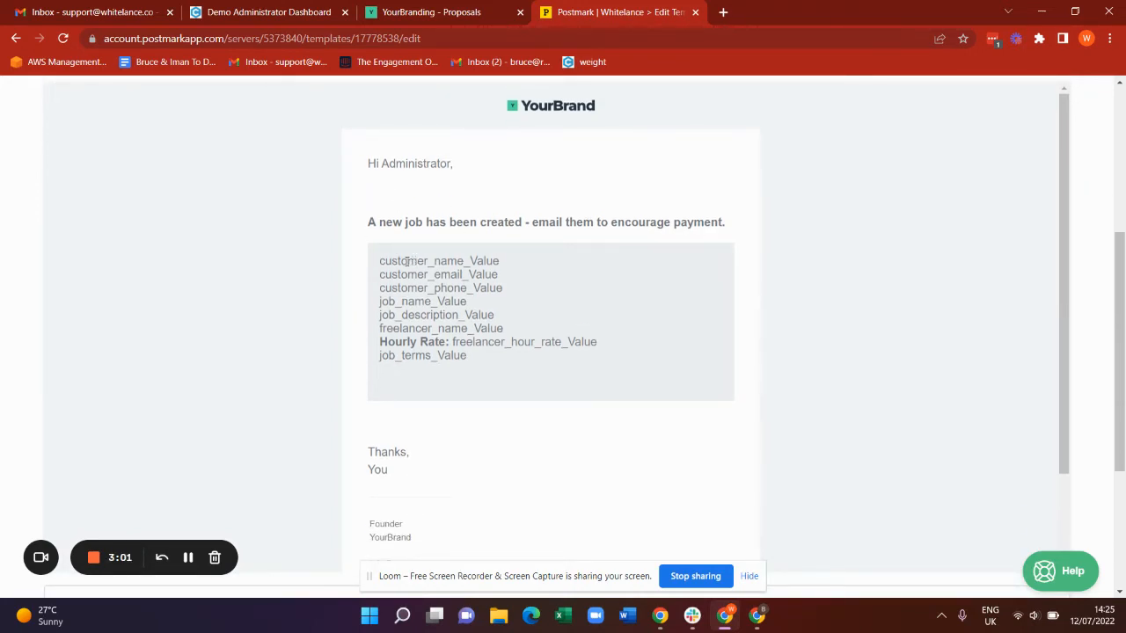
pyautogui.moveTo(398, 260); pyautogui.dragTo(508, 253)
pyautogui.moveTo(434, 275); pyautogui.dragTo(450, 274)
pyautogui.click(462, 286)
pyautogui.scroll(2, 24, 372)
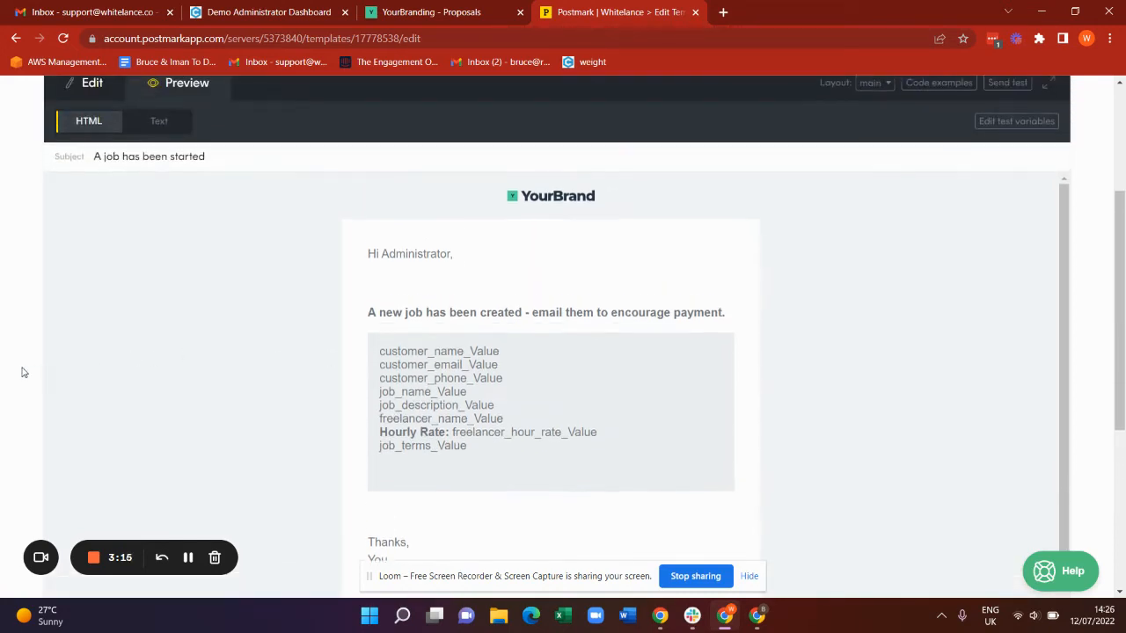
# Step: Return to the template's HTML code and examine the job_terms variable and the custom contract data blocks below it
pyautogui.click(92, 87)
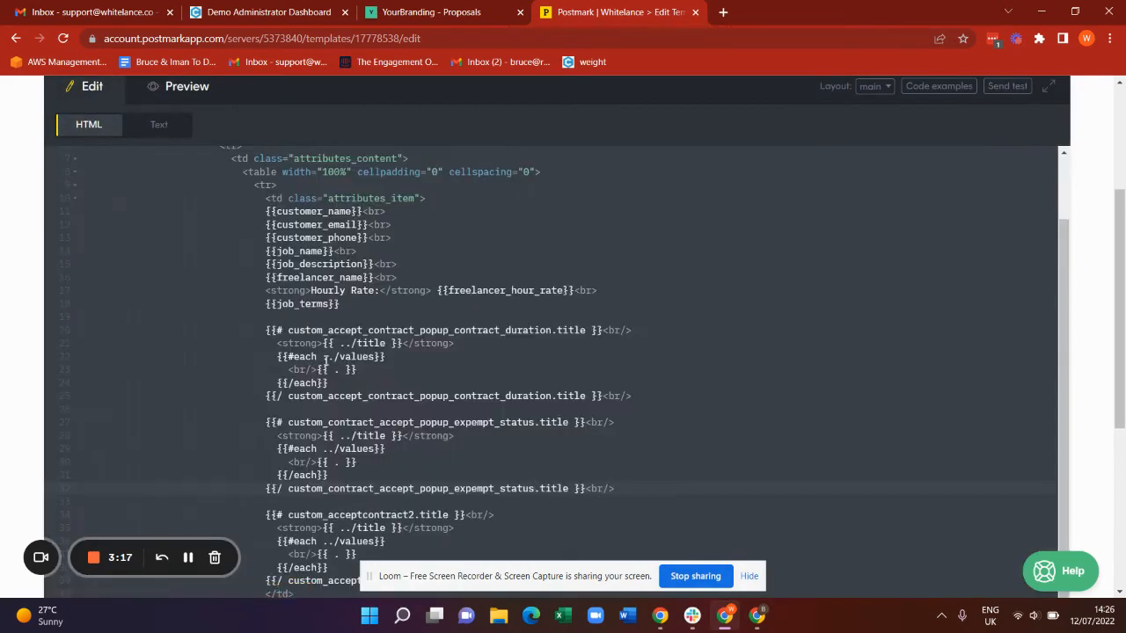
pyautogui.moveTo(283, 304); pyautogui.dragTo(311, 305)
pyautogui.scroll(-1, 2, 429)
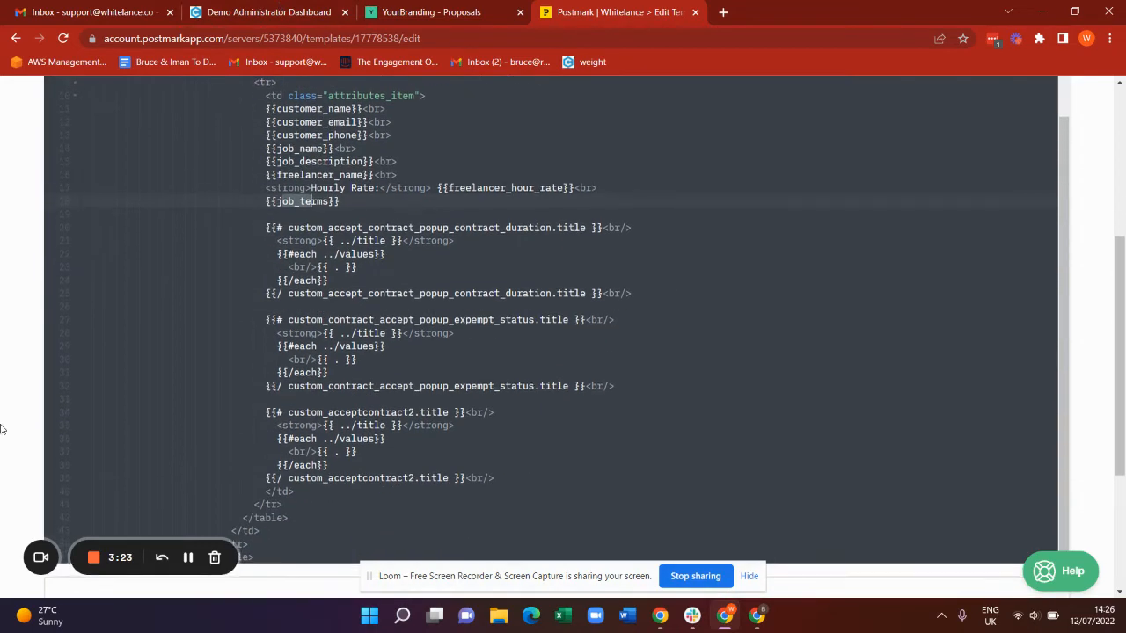
pyautogui.scroll(1, 2, 429)
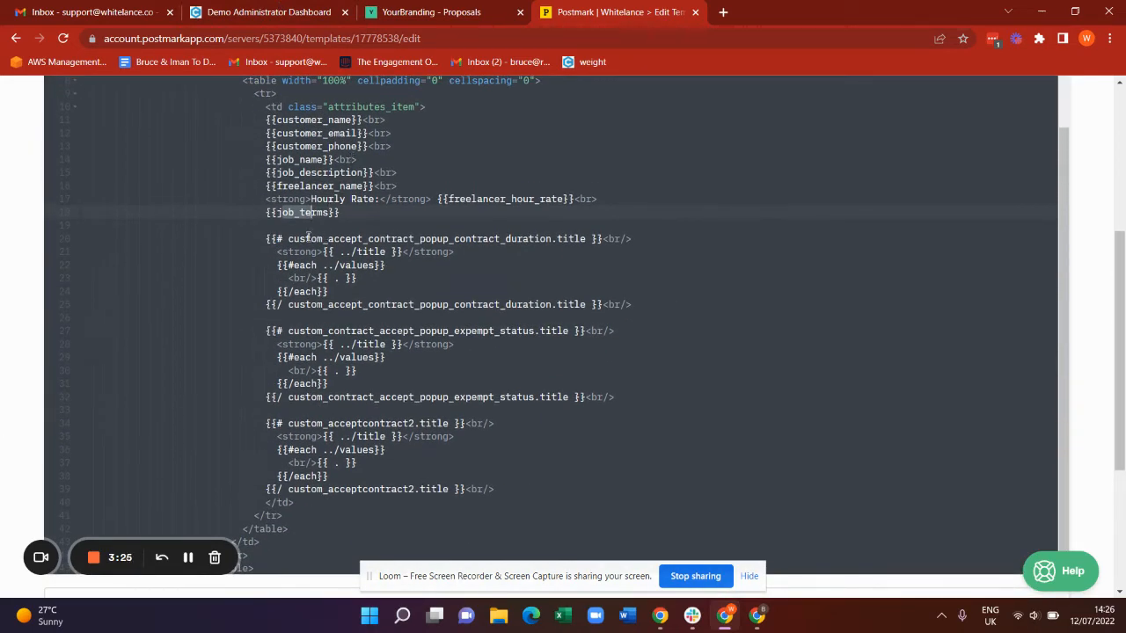
pyautogui.moveTo(266, 239); pyautogui.dragTo(492, 476)
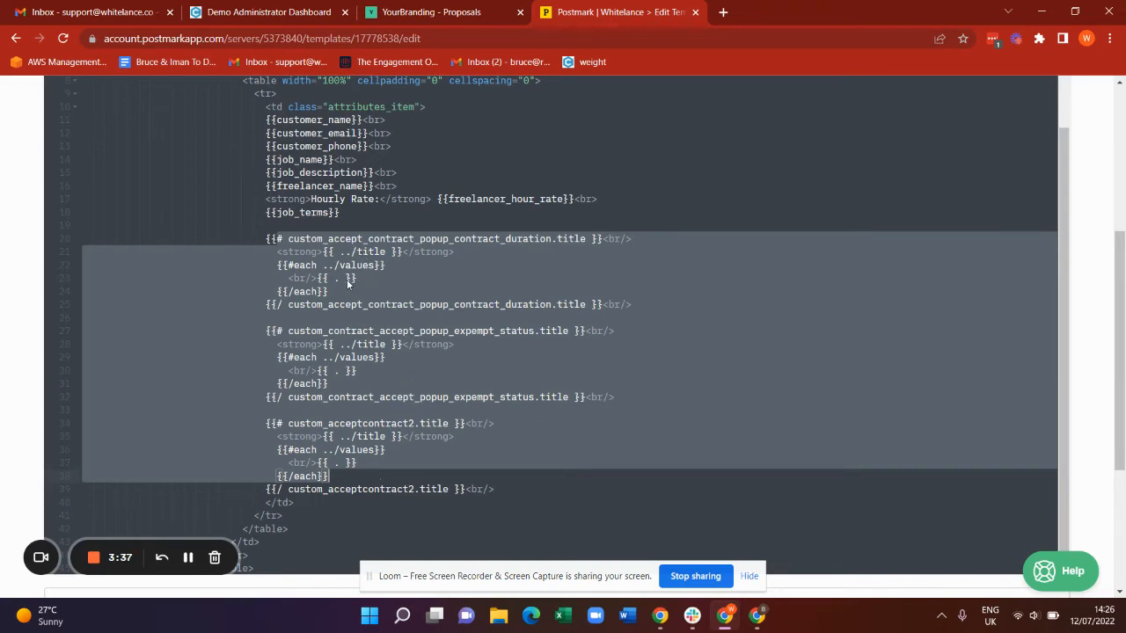
# Step: Switch to the admin dashboard and look up custom_accept_contract_popup_contract_duration in the list of data types
pyautogui.click(268, 12)
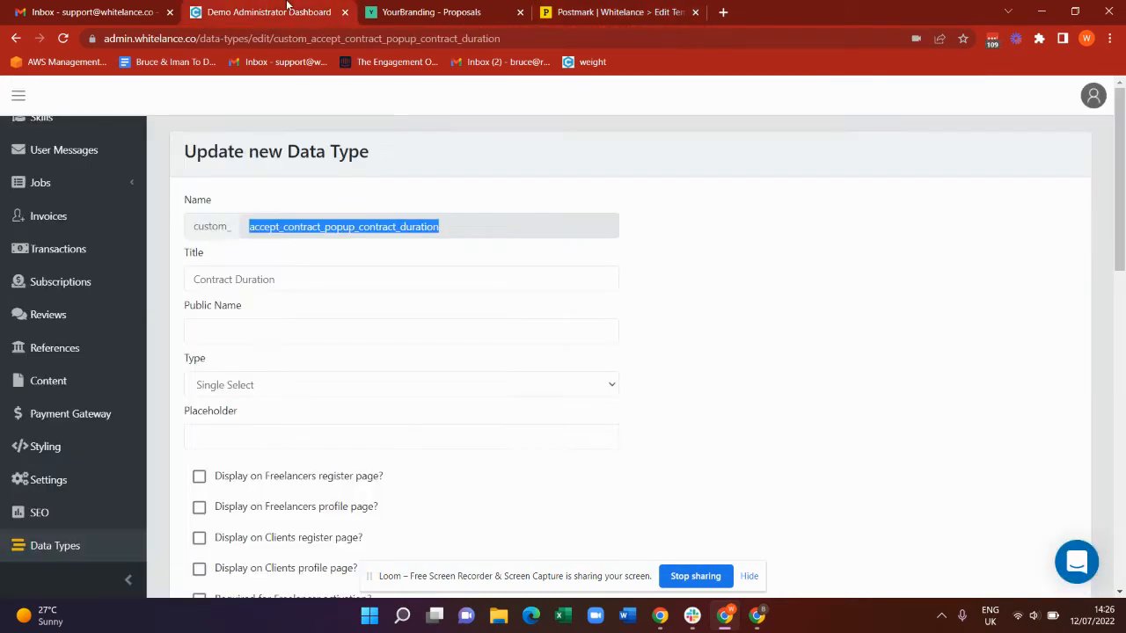
pyautogui.click(36, 545)
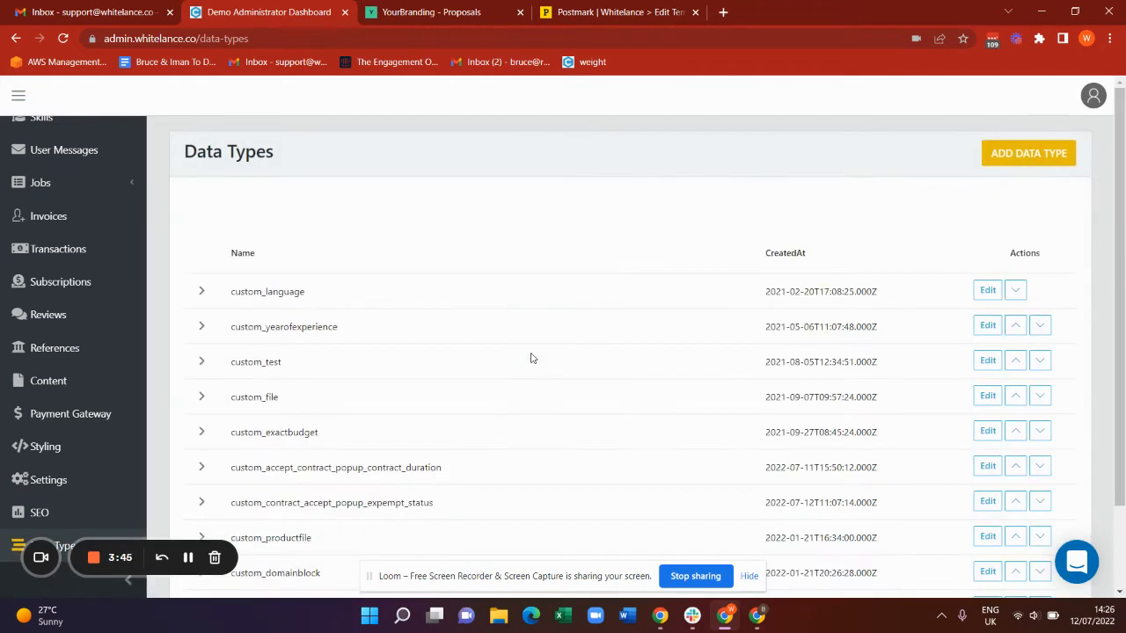
pyautogui.scroll(-2, 530, 357)
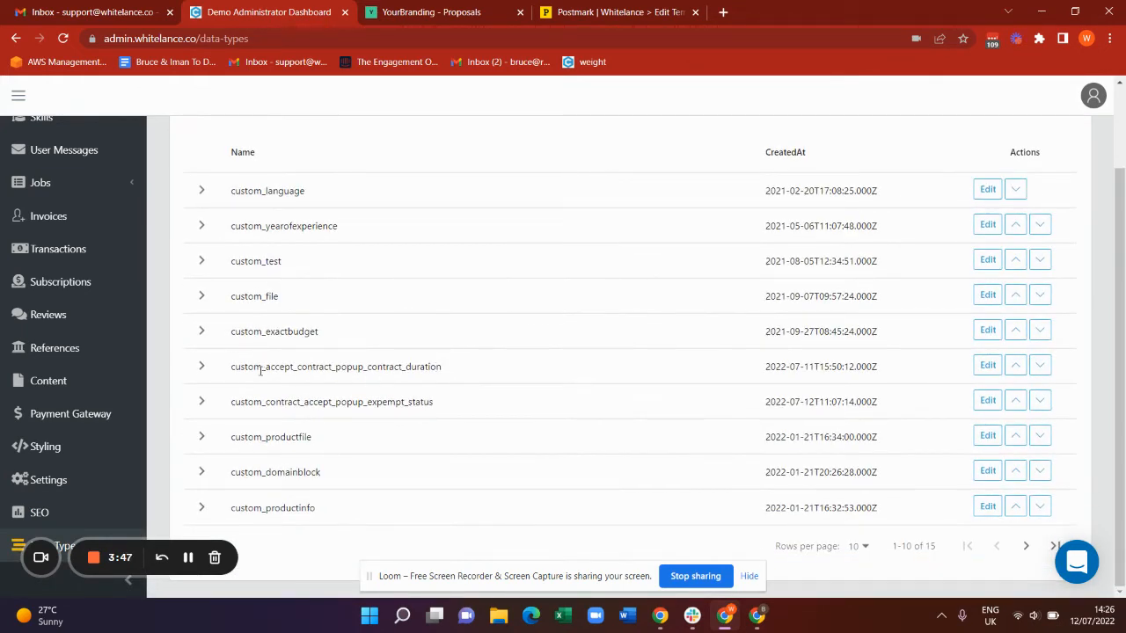
pyautogui.moveTo(261, 370); pyautogui.dragTo(453, 376)
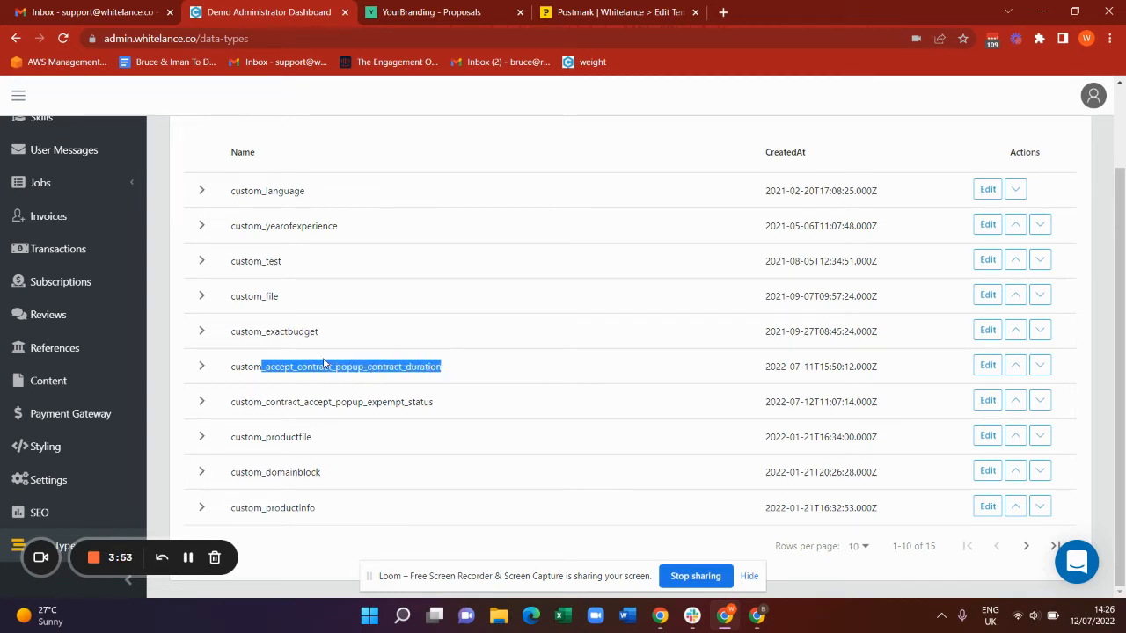
# Step: In the Postmark template, replace acceptcontract2 with contract_accept_popup_expempt_status in the third custom block's opening and closing tags
pyautogui.click(597, 6)
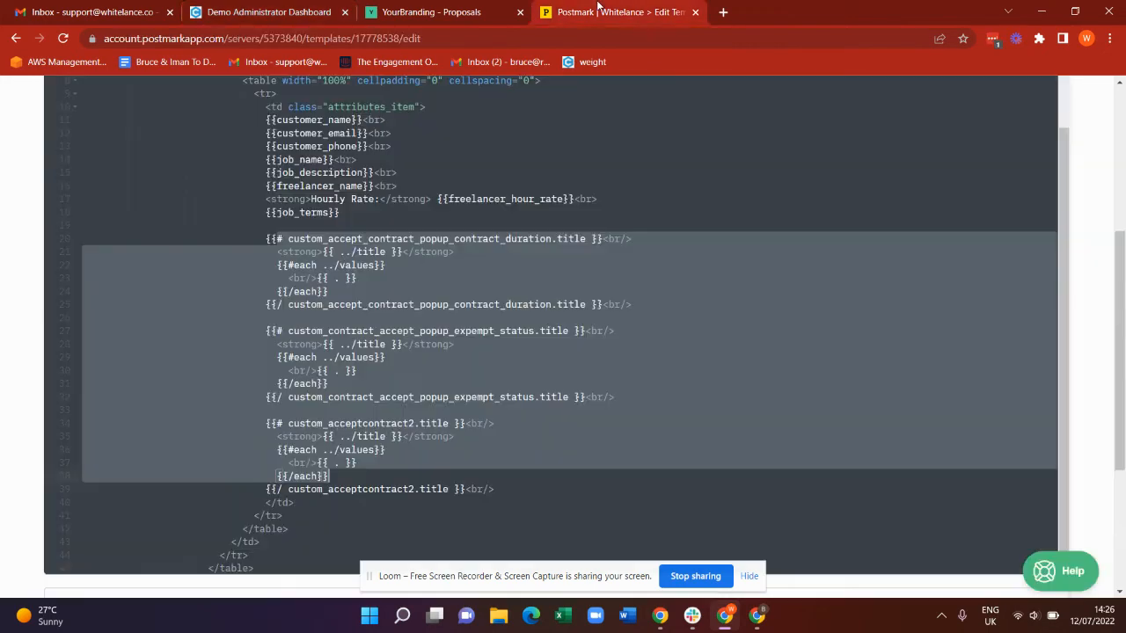
pyautogui.click(240, 356)
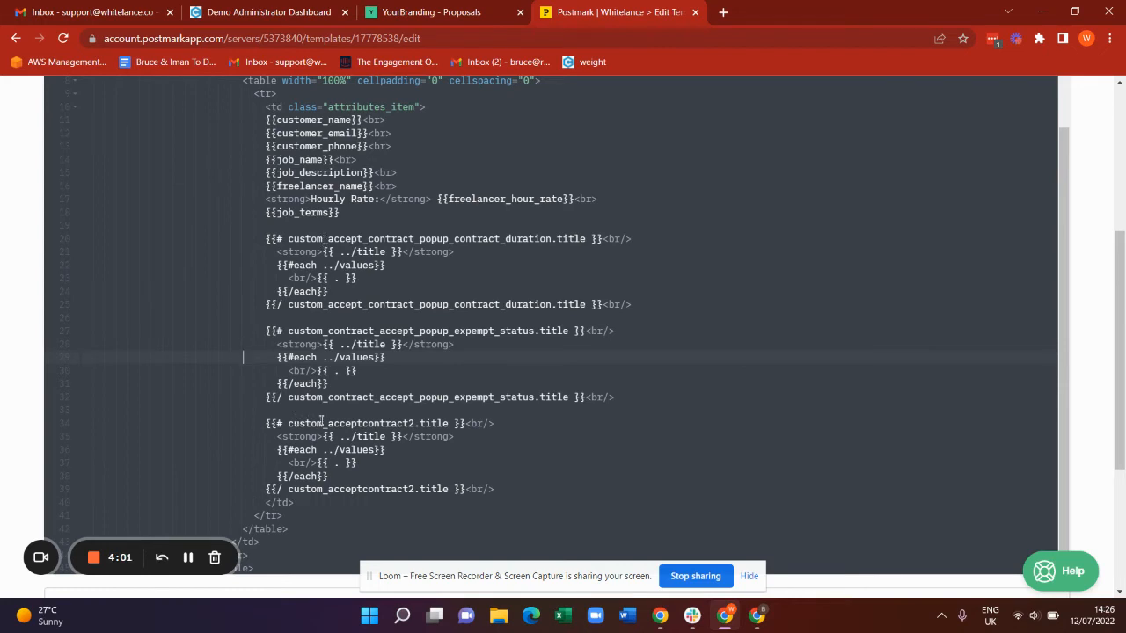
pyautogui.moveTo(326, 423); pyautogui.dragTo(413, 419)
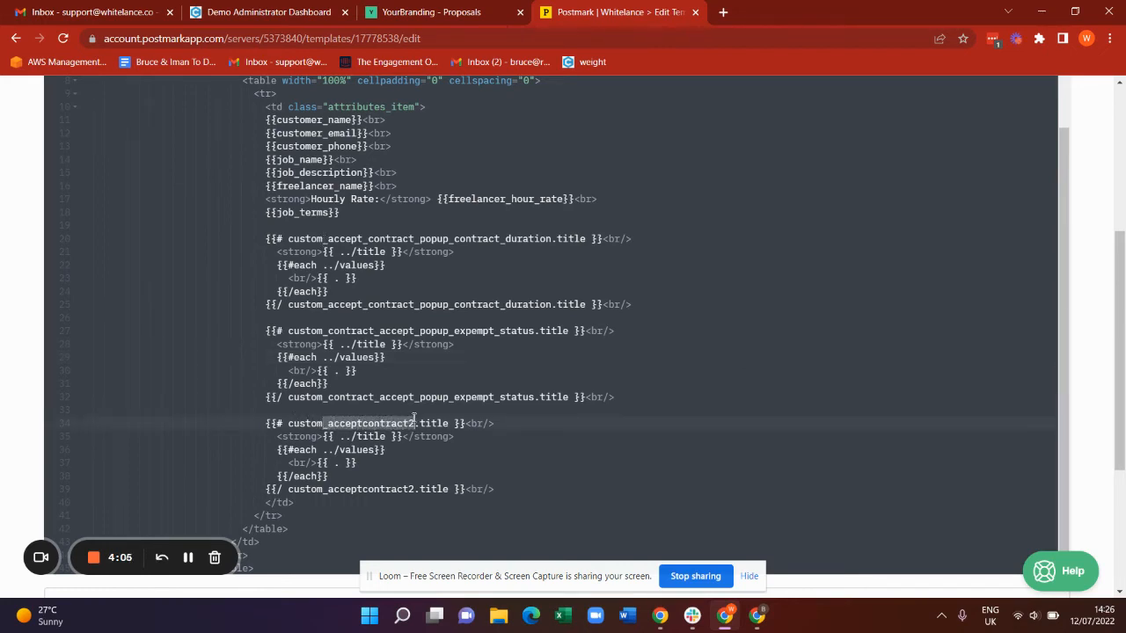
pyautogui.write('contract_accept_popup_expempt_status')
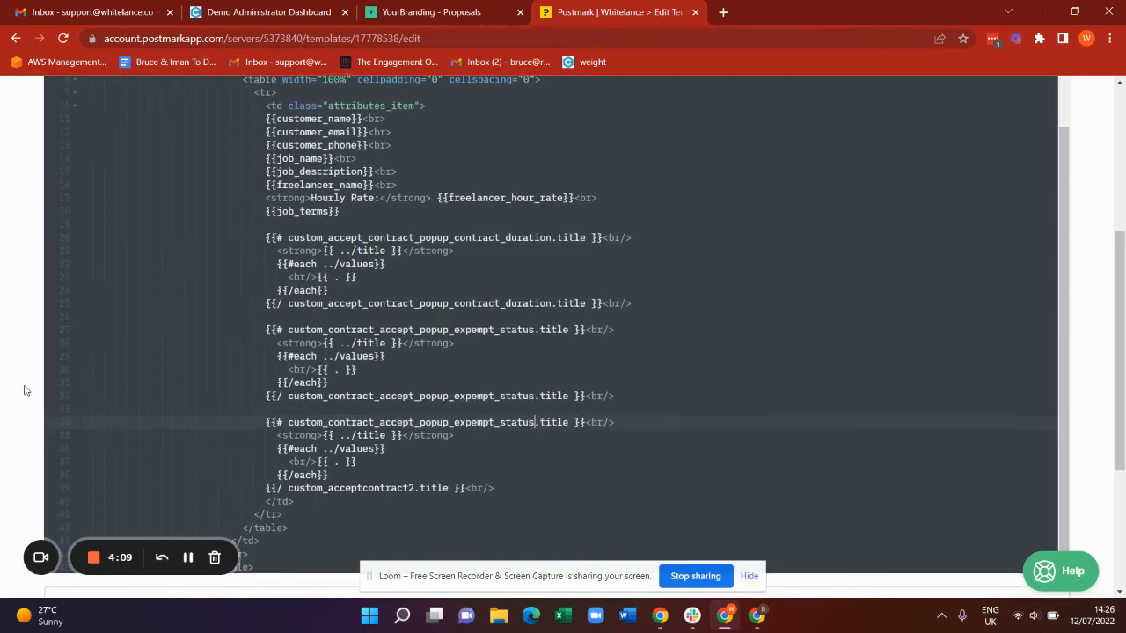
pyautogui.scroll(-1, 42, 387)
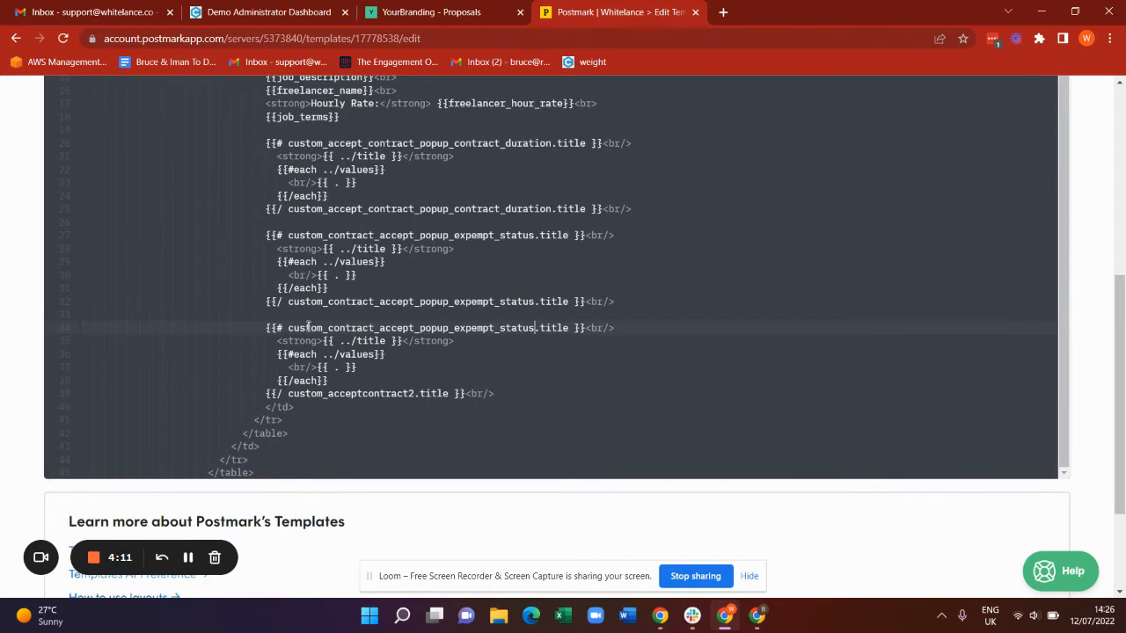
pyautogui.click(309, 368)
pyautogui.moveTo(325, 396); pyautogui.dragTo(414, 394)
pyautogui.write('_contract_accept_popup_expempt_status')
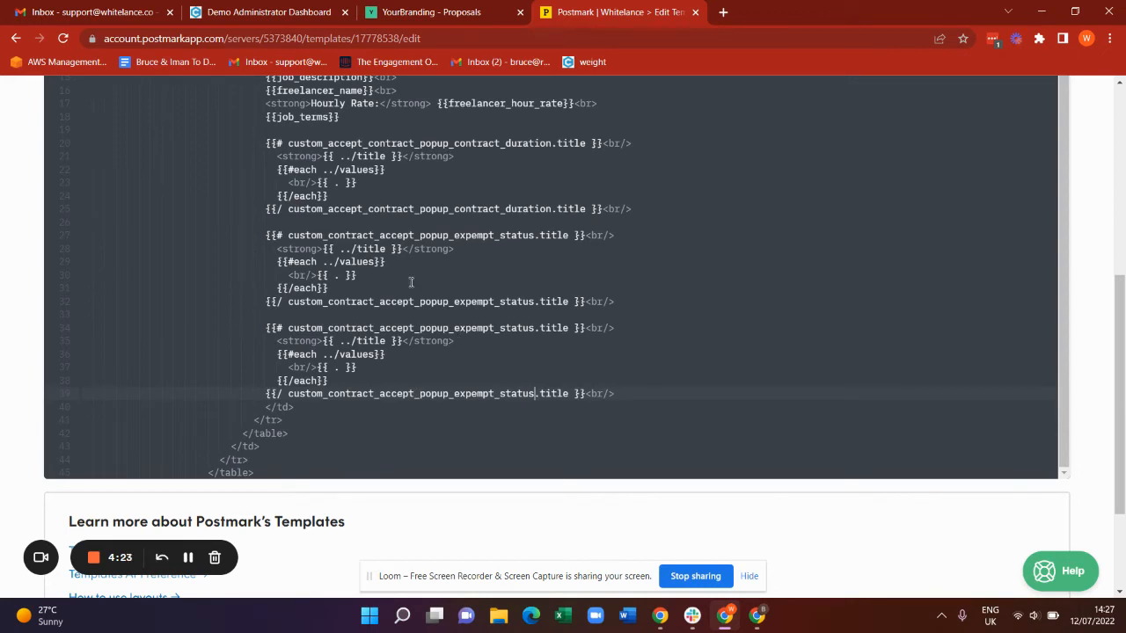
# Step: Compare the contract duration and exempt status fields in the YourBrand contract confirmation with the custom blocks in the Postmark template
pyautogui.click(415, 12)
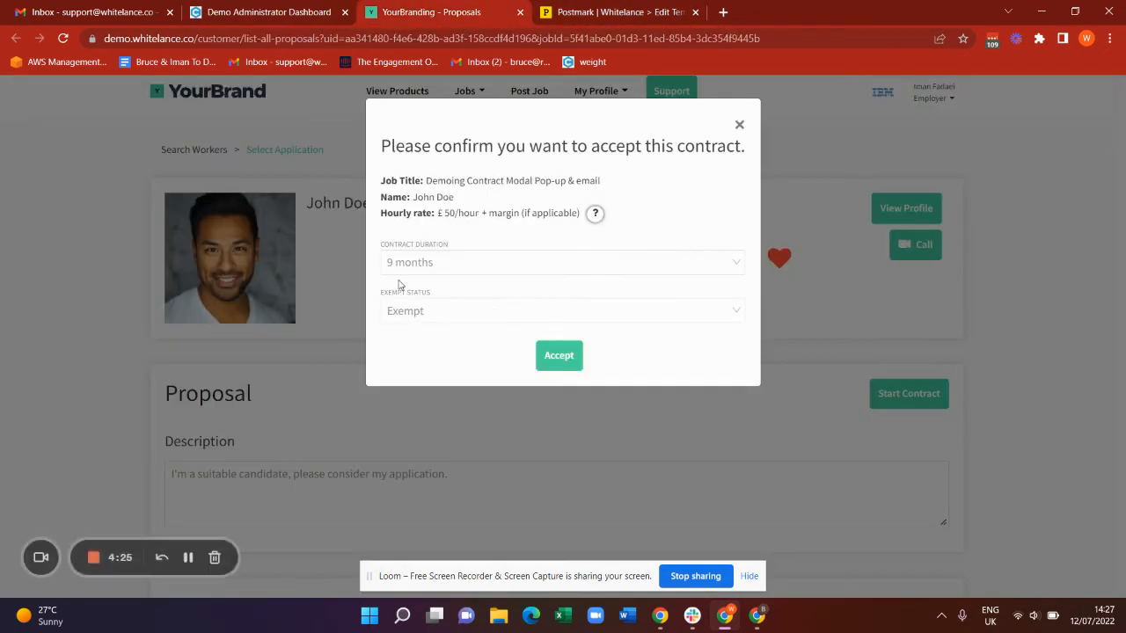
pyautogui.click(564, 7)
pyautogui.click(406, 17)
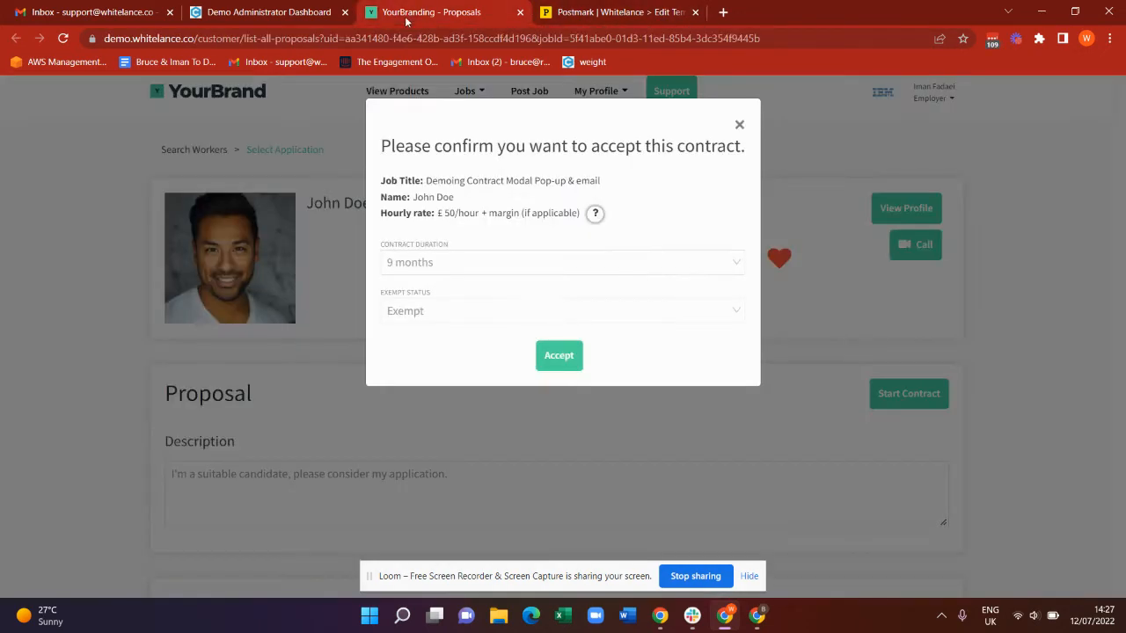
pyautogui.click(625, 9)
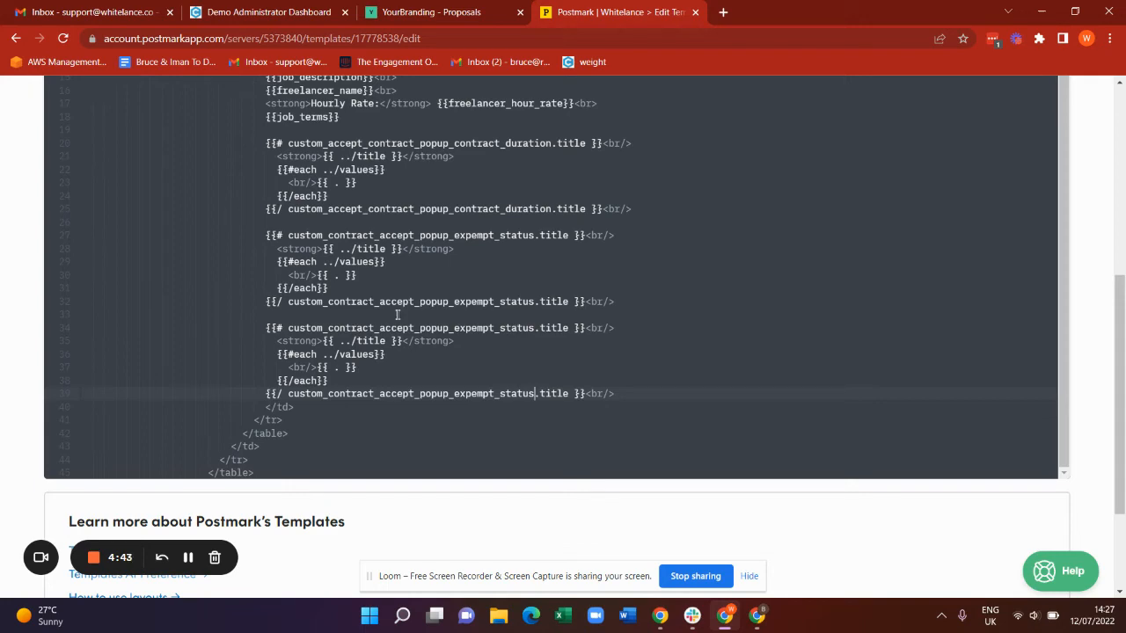
pyautogui.scroll(1, 373, 320)
pyautogui.scroll(3, 373, 320)
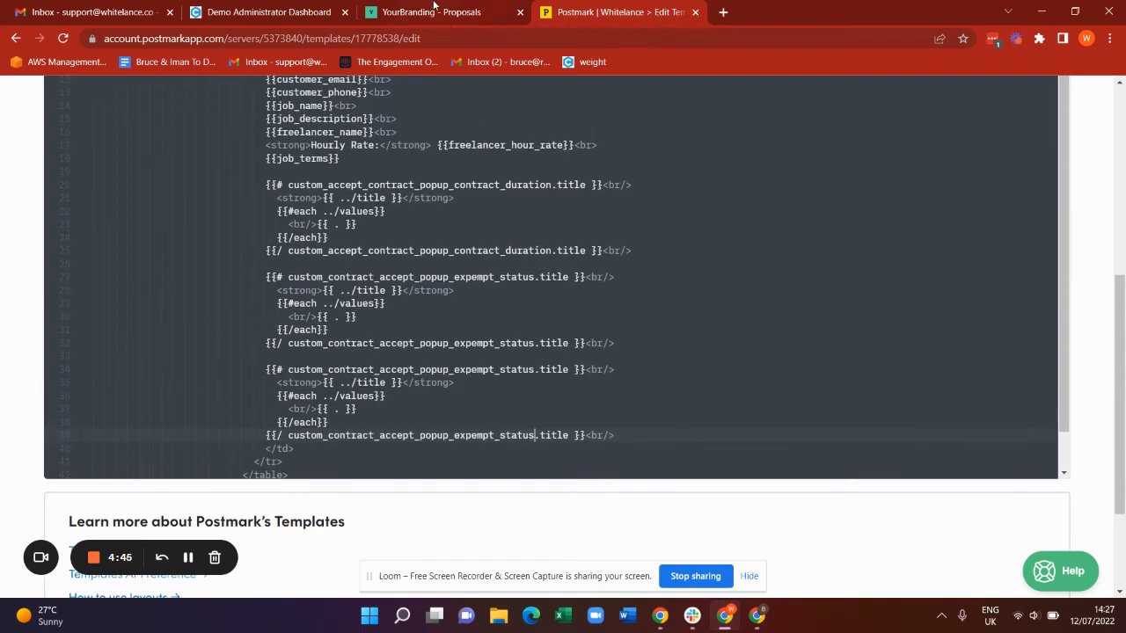
# Step: Switch to YourBrand, accept the contract, and look over the Manage Project page
pyautogui.click(434, 12)
pyautogui.click(560, 356)
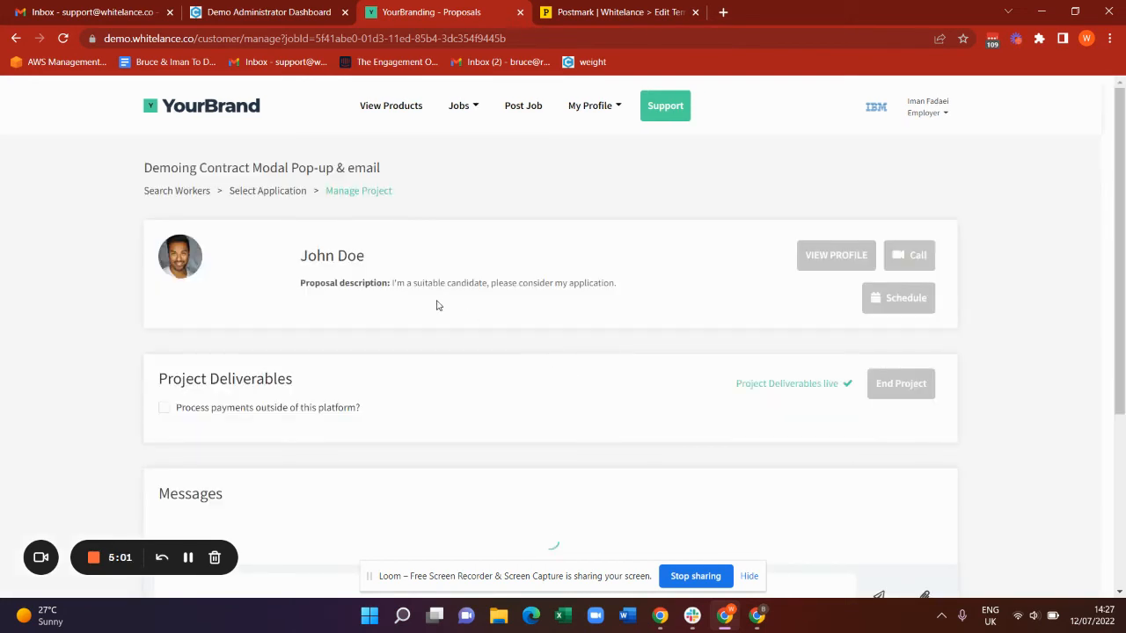
pyautogui.scroll(-1, 436, 305)
pyautogui.scroll(-1, 438, 305)
pyautogui.scroll(2, 438, 305)
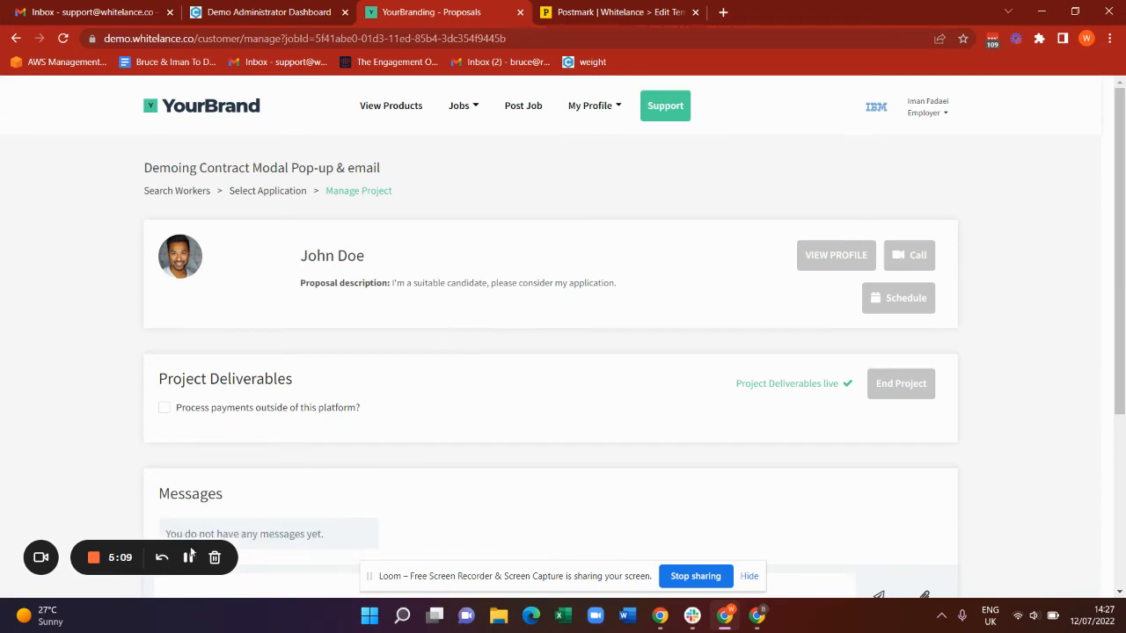
# Step: Switch to Gmail, open the "A job has been started" email, and review its customer, job and freelancer details
pyautogui.click(762, 619)
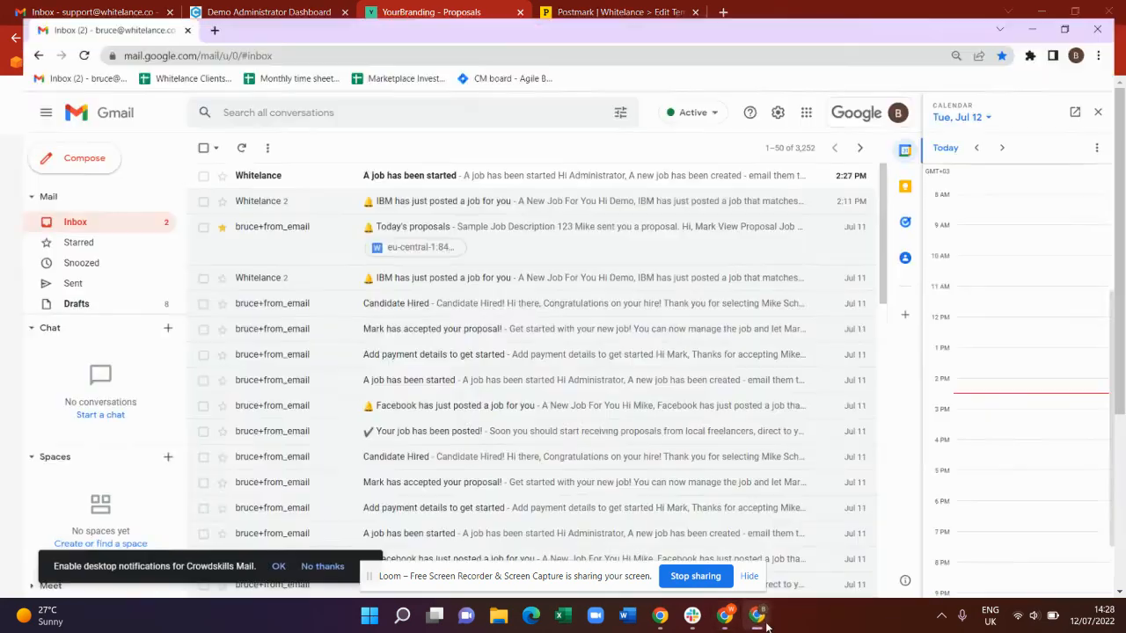
pyautogui.click(344, 165)
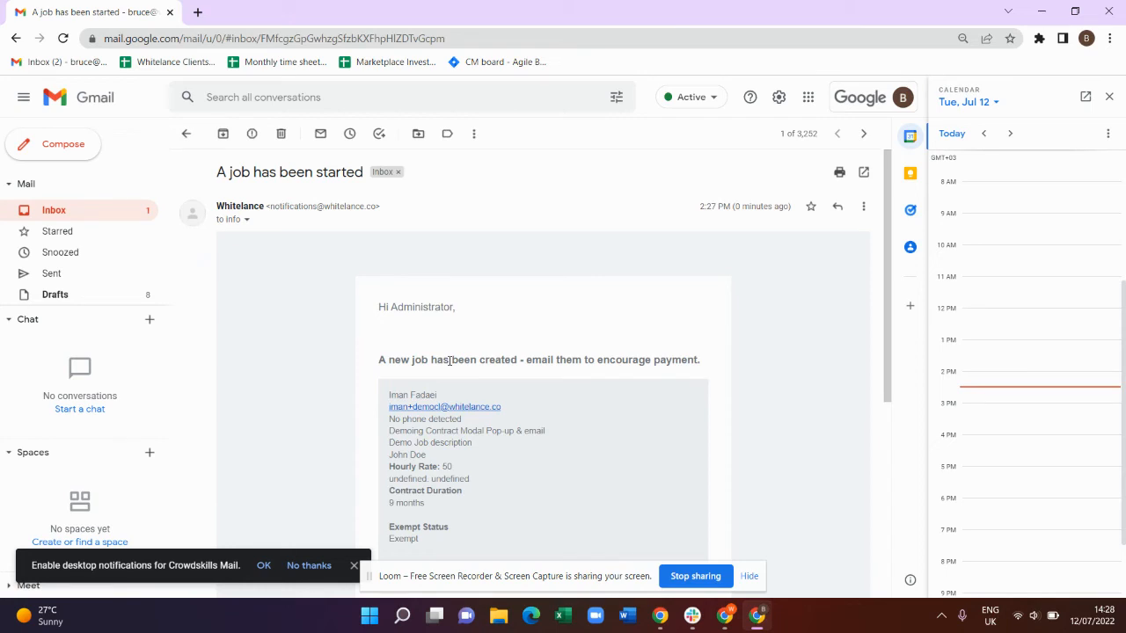
pyautogui.scroll(-1, 450, 361)
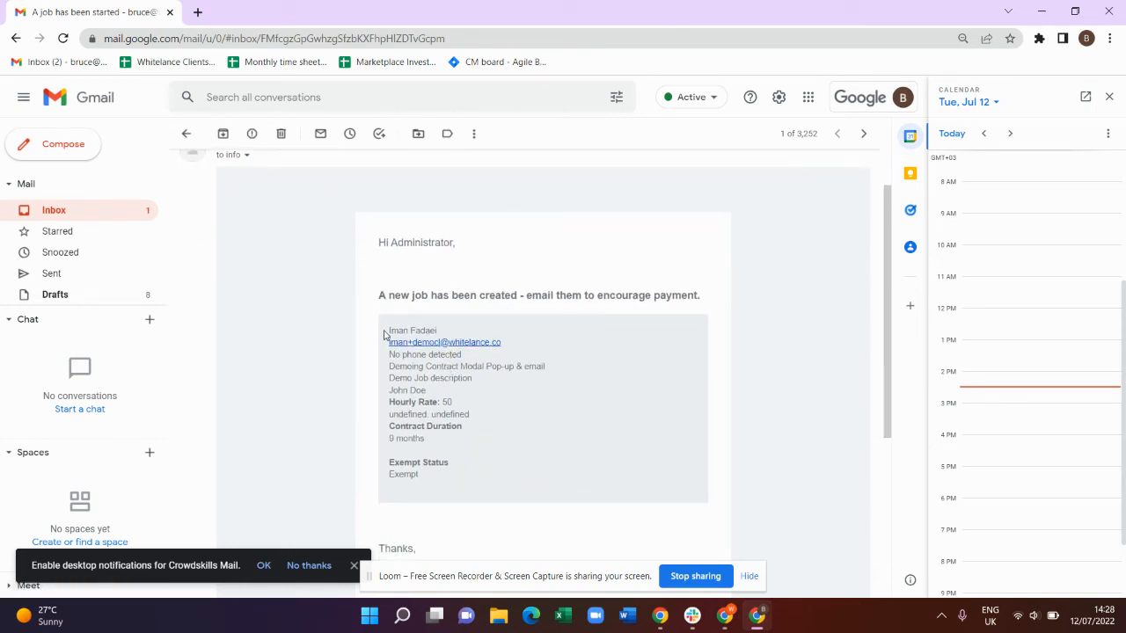
pyautogui.moveTo(384, 332); pyautogui.dragTo(510, 345)
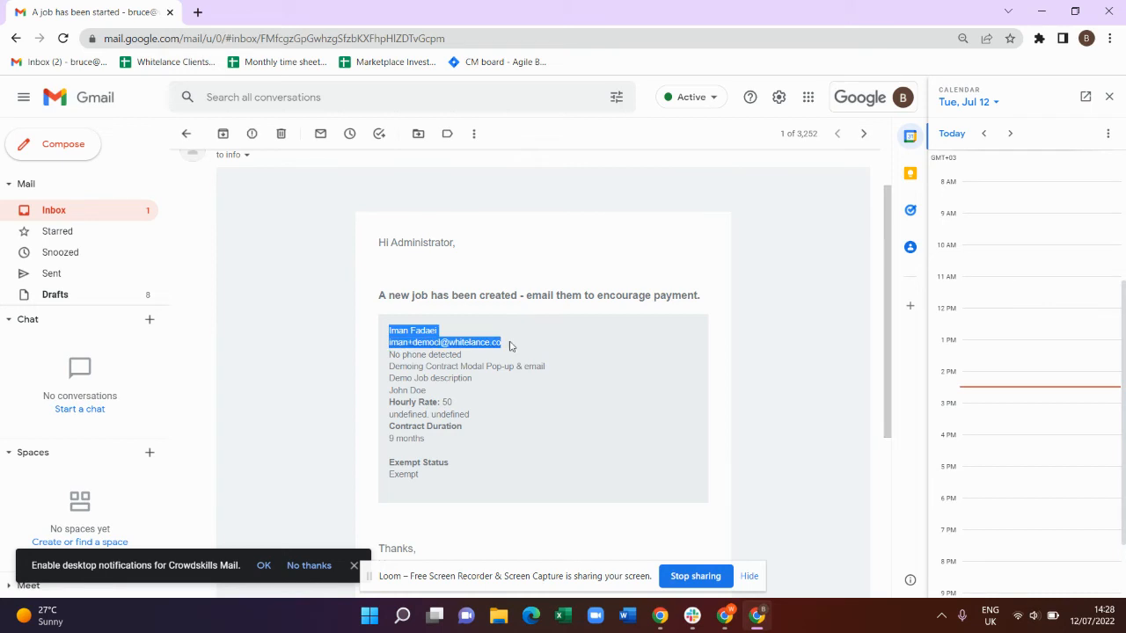
pyautogui.tripleClick(445, 356)
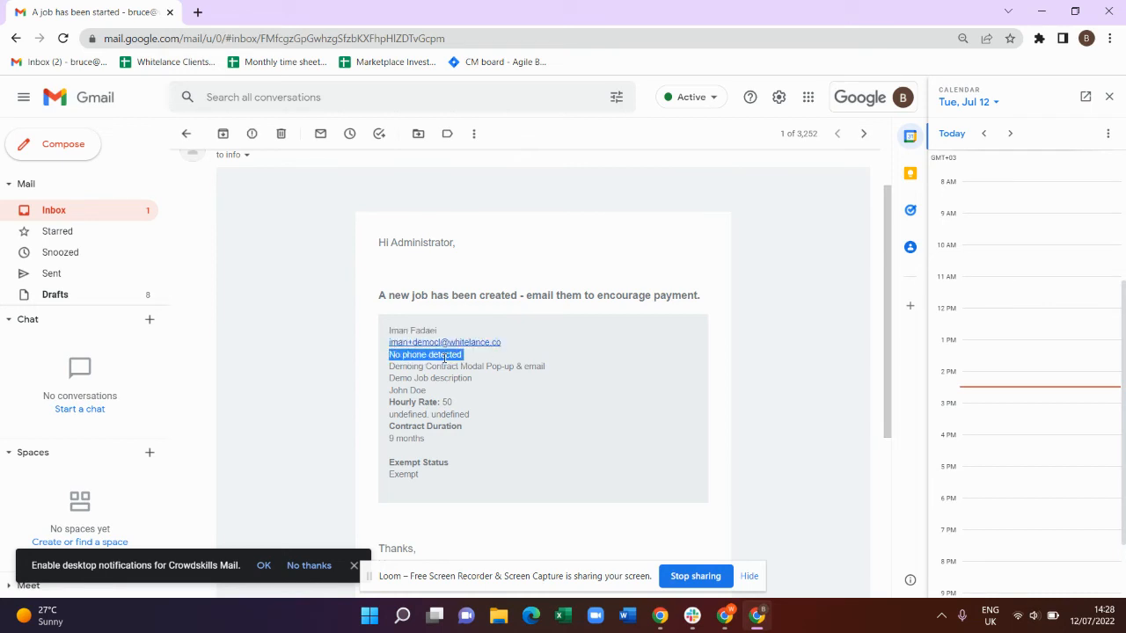
pyautogui.tripleClick(416, 369)
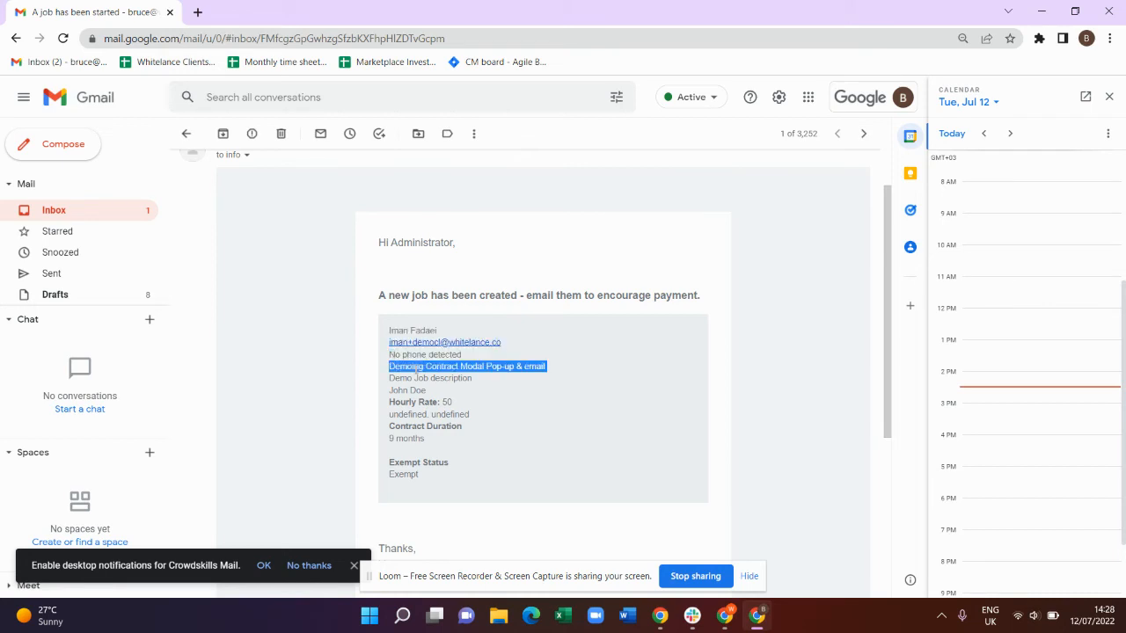
pyautogui.tripleClick(431, 379)
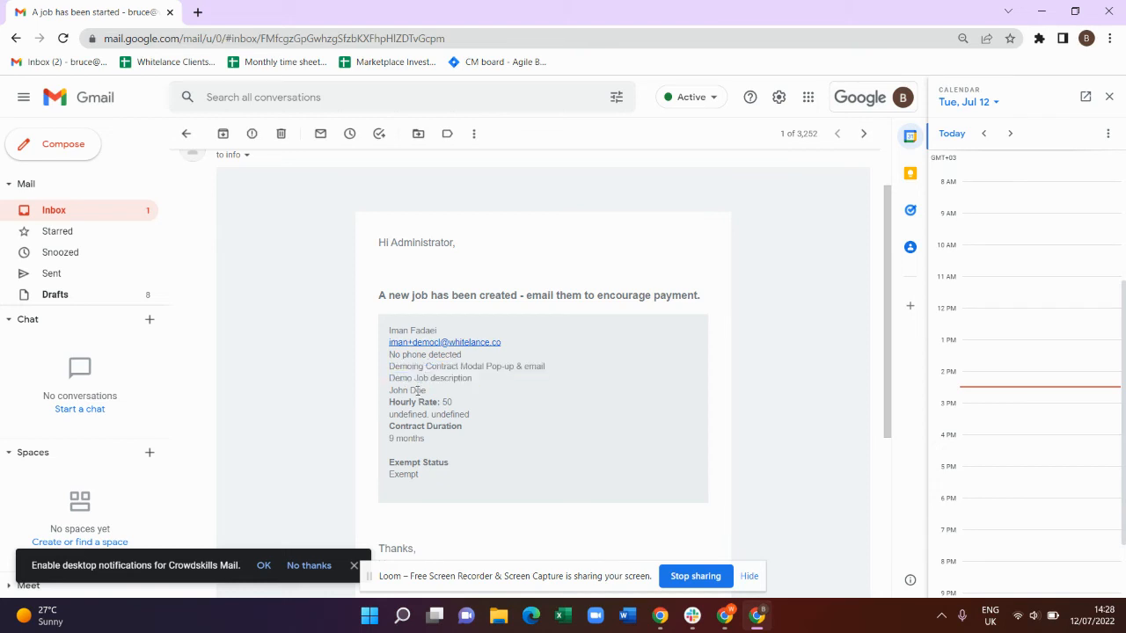
pyautogui.tripleClick(422, 388)
# Step: Check the hourly rate, contract duration and exempt status entries in the notification email
pyautogui.moveTo(419, 402); pyautogui.dragTo(396, 419)
pyautogui.tripleClick(433, 403)
pyautogui.moveTo(392, 428); pyautogui.dragTo(469, 448)
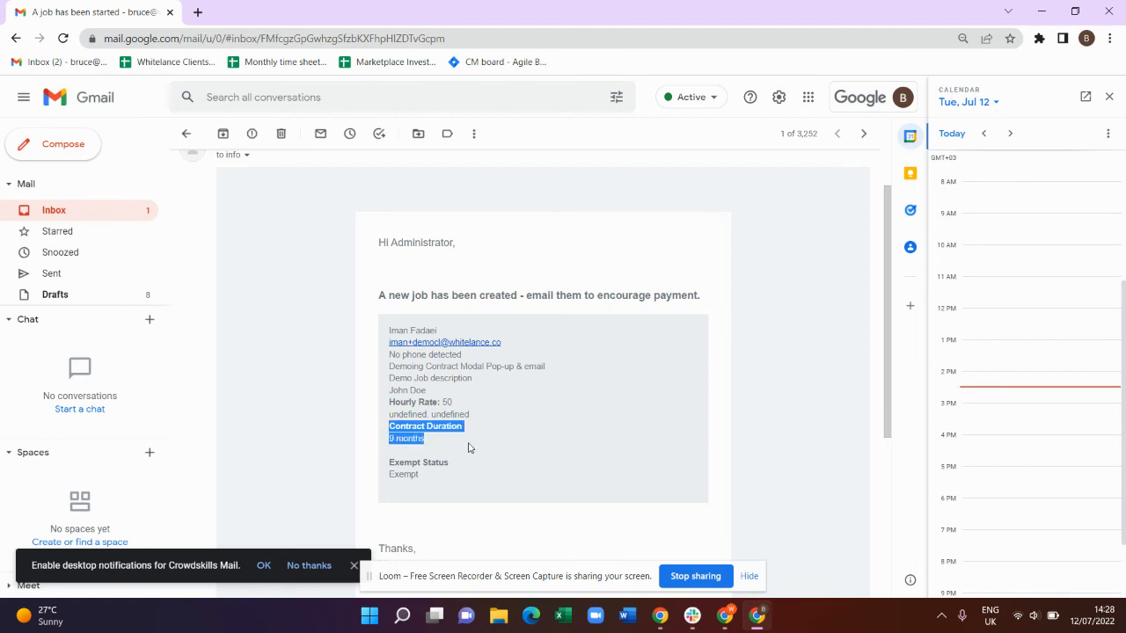
pyautogui.tripleClick(421, 473)
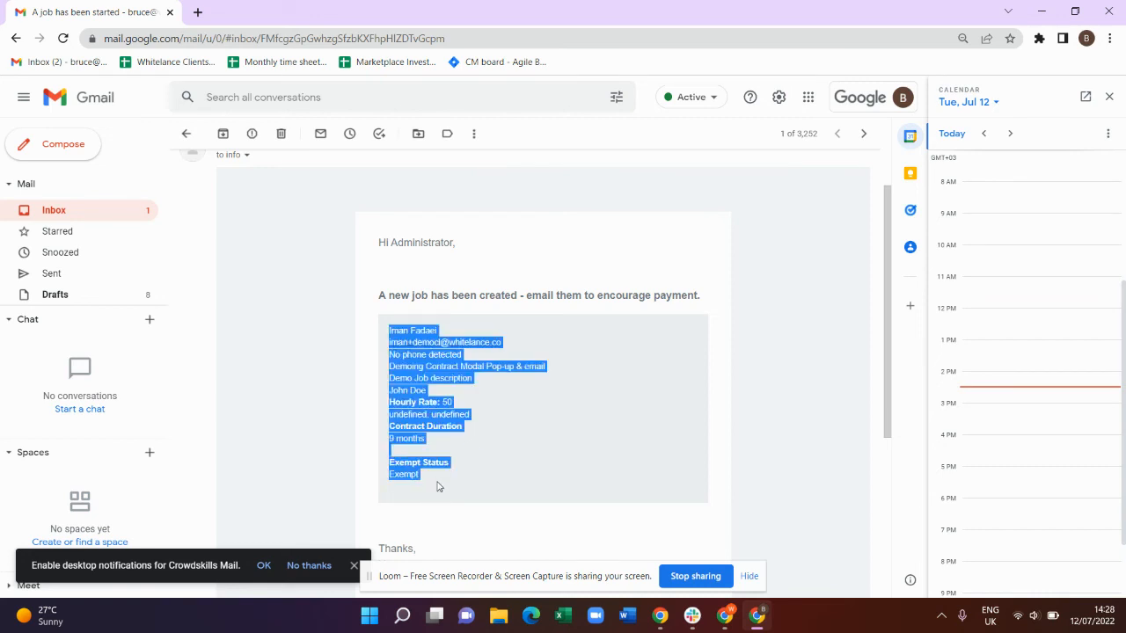
pyautogui.click(437, 486)
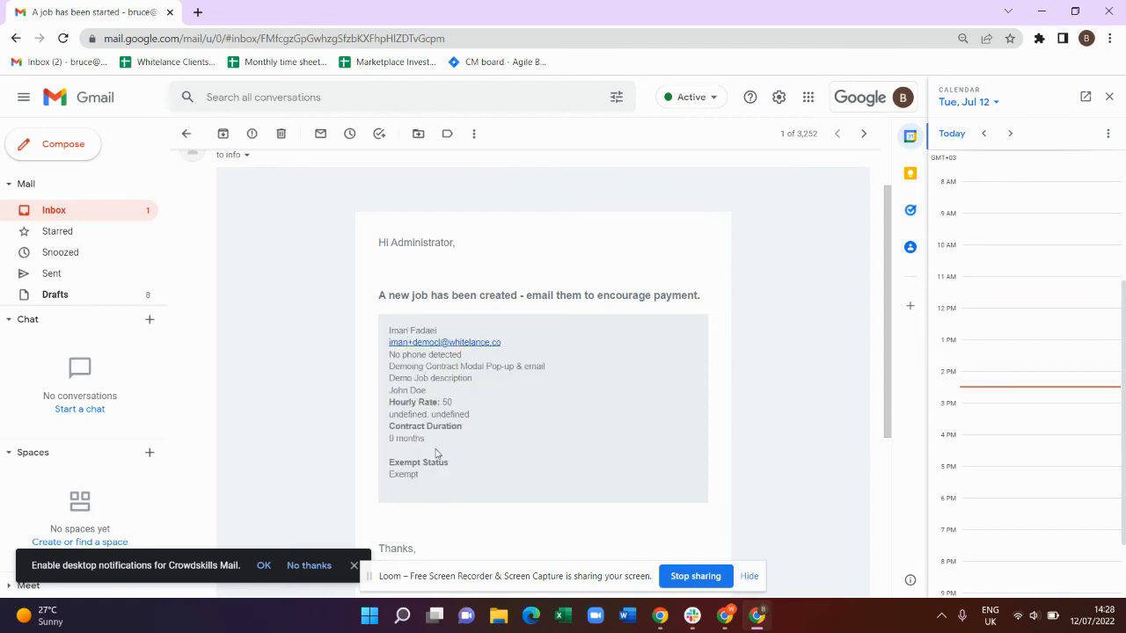
pyautogui.doubleClick(391, 402)
pyautogui.moveTo(431, 403); pyautogui.dragTo(421, 402)
# Step: Switch to the Postmark template and examine the bold Hourly Rate label in the code and the custom blocks below it
pyautogui.click(734, 629)
pyautogui.click(599, 7)
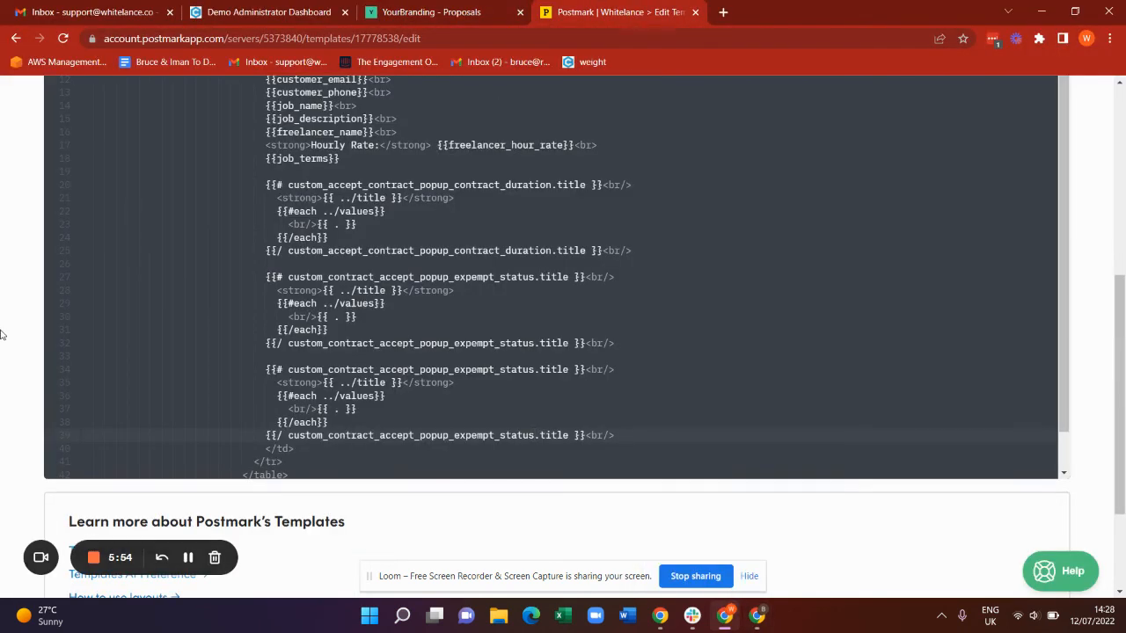
pyautogui.scroll(3, 51, 313)
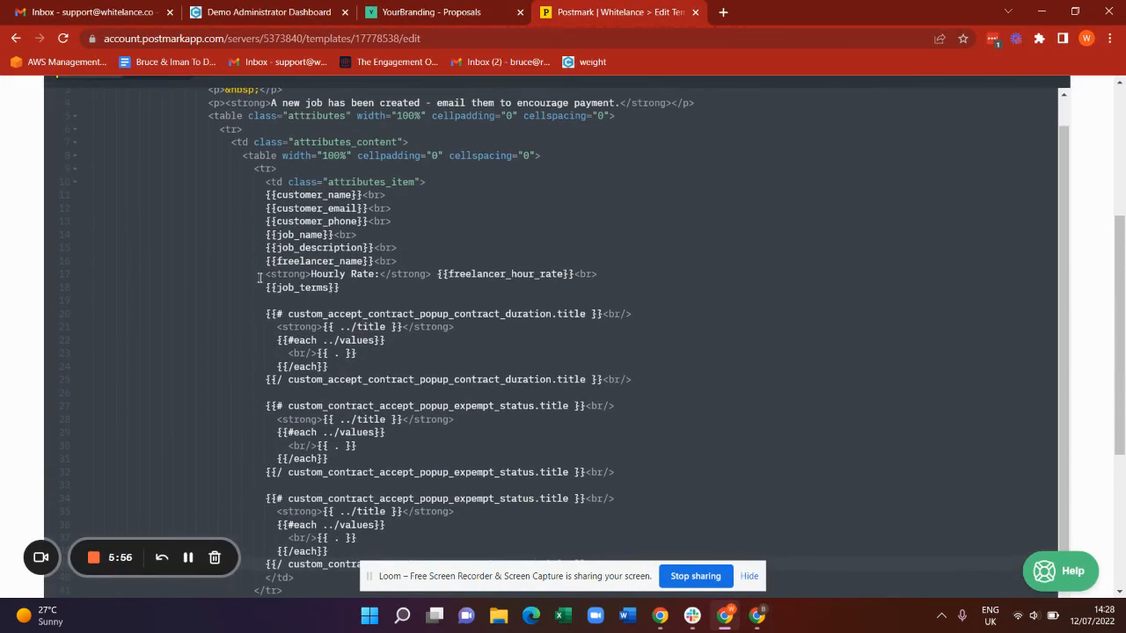
pyautogui.moveTo(260, 277); pyautogui.dragTo(434, 278)
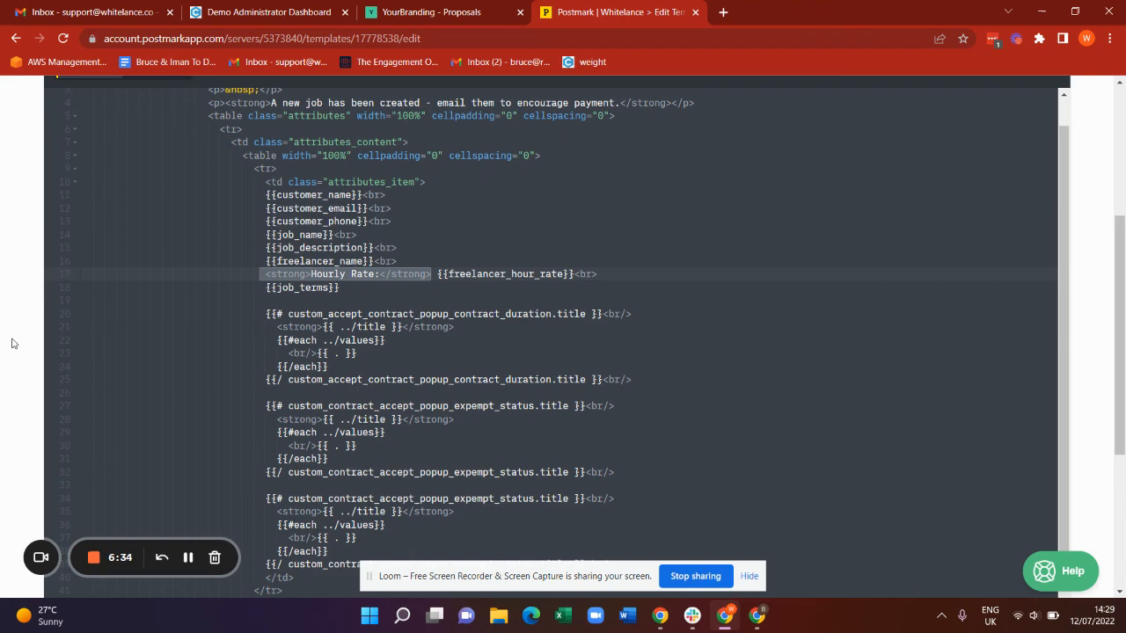
pyautogui.scroll(-1, 12, 343)
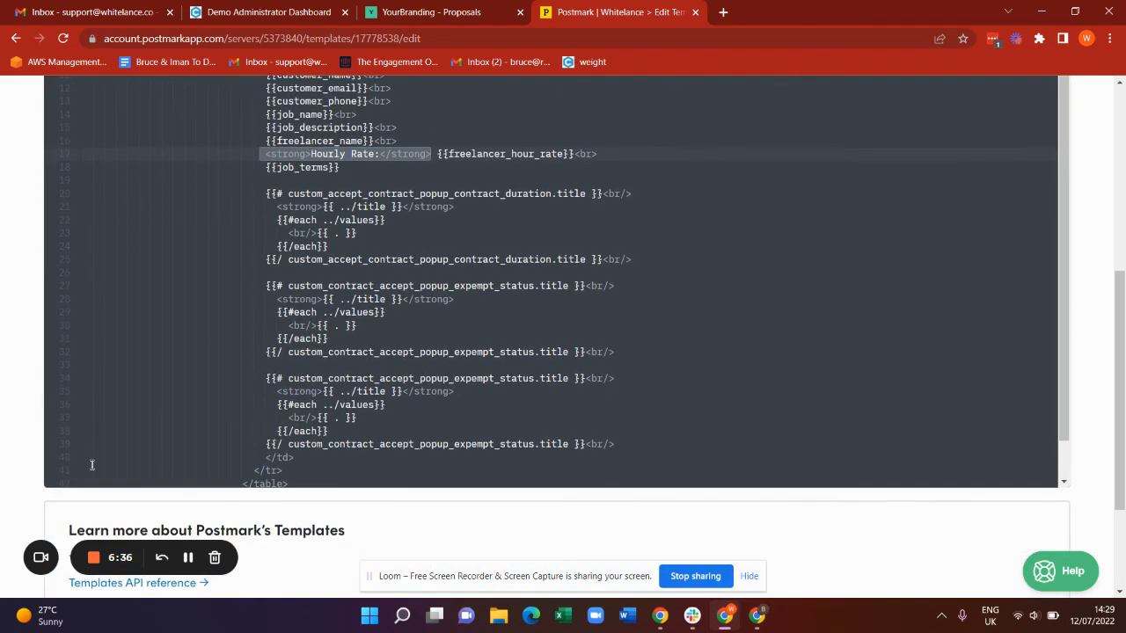